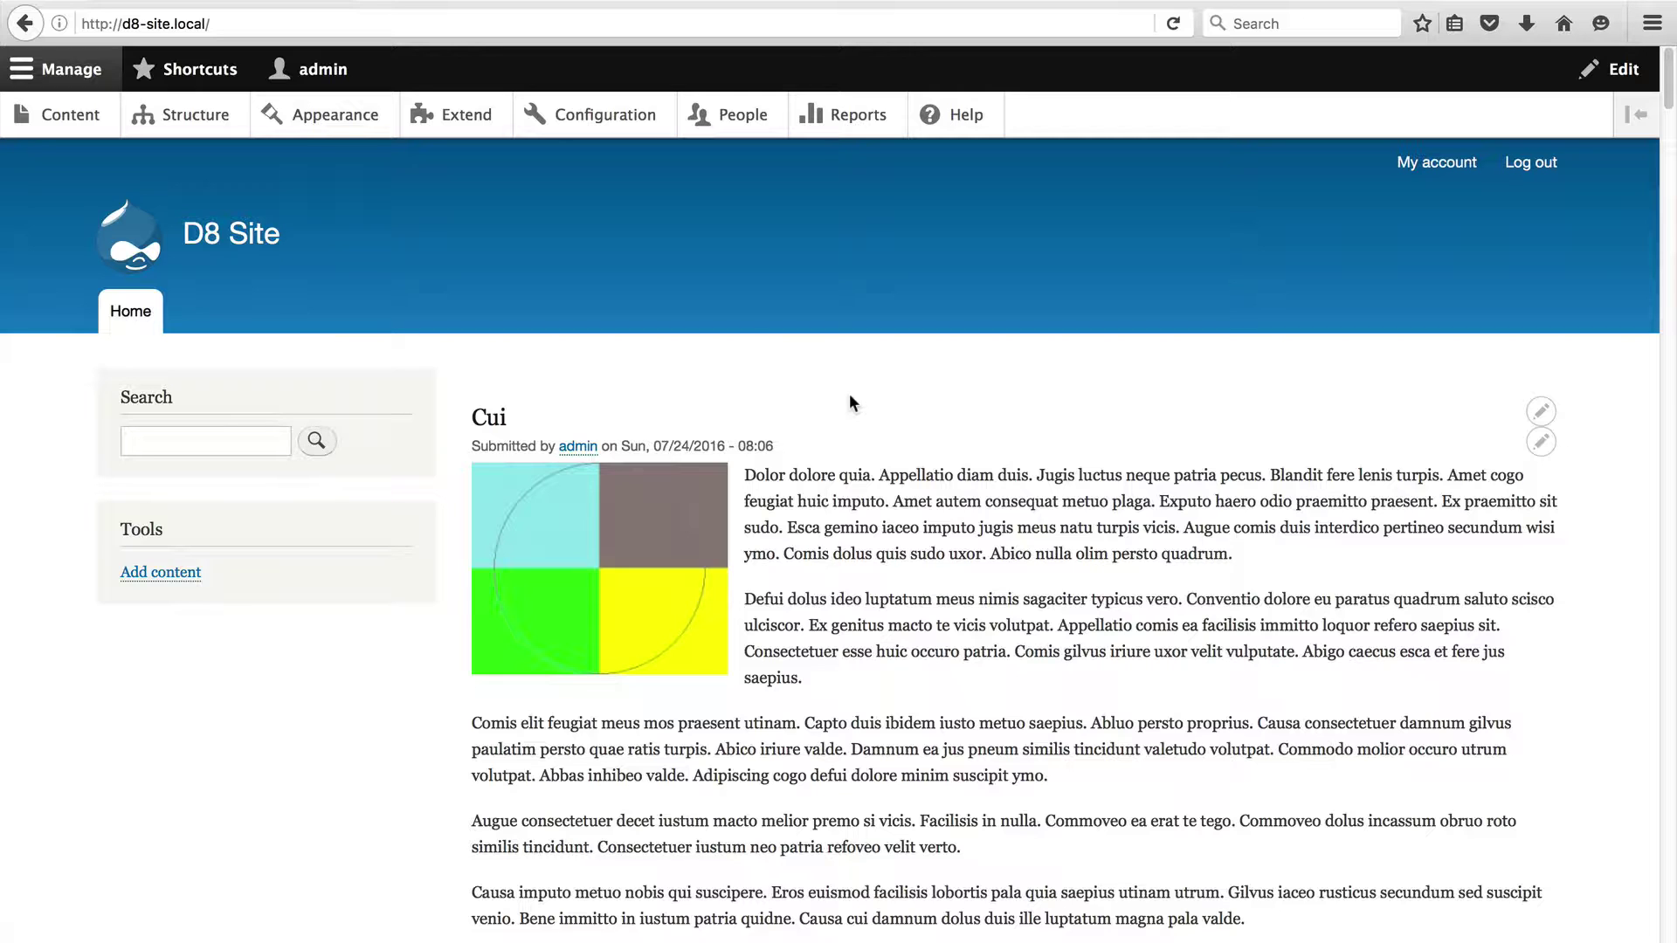
From Structure > Views, open the Articles view's edit page
left_click(197, 114)
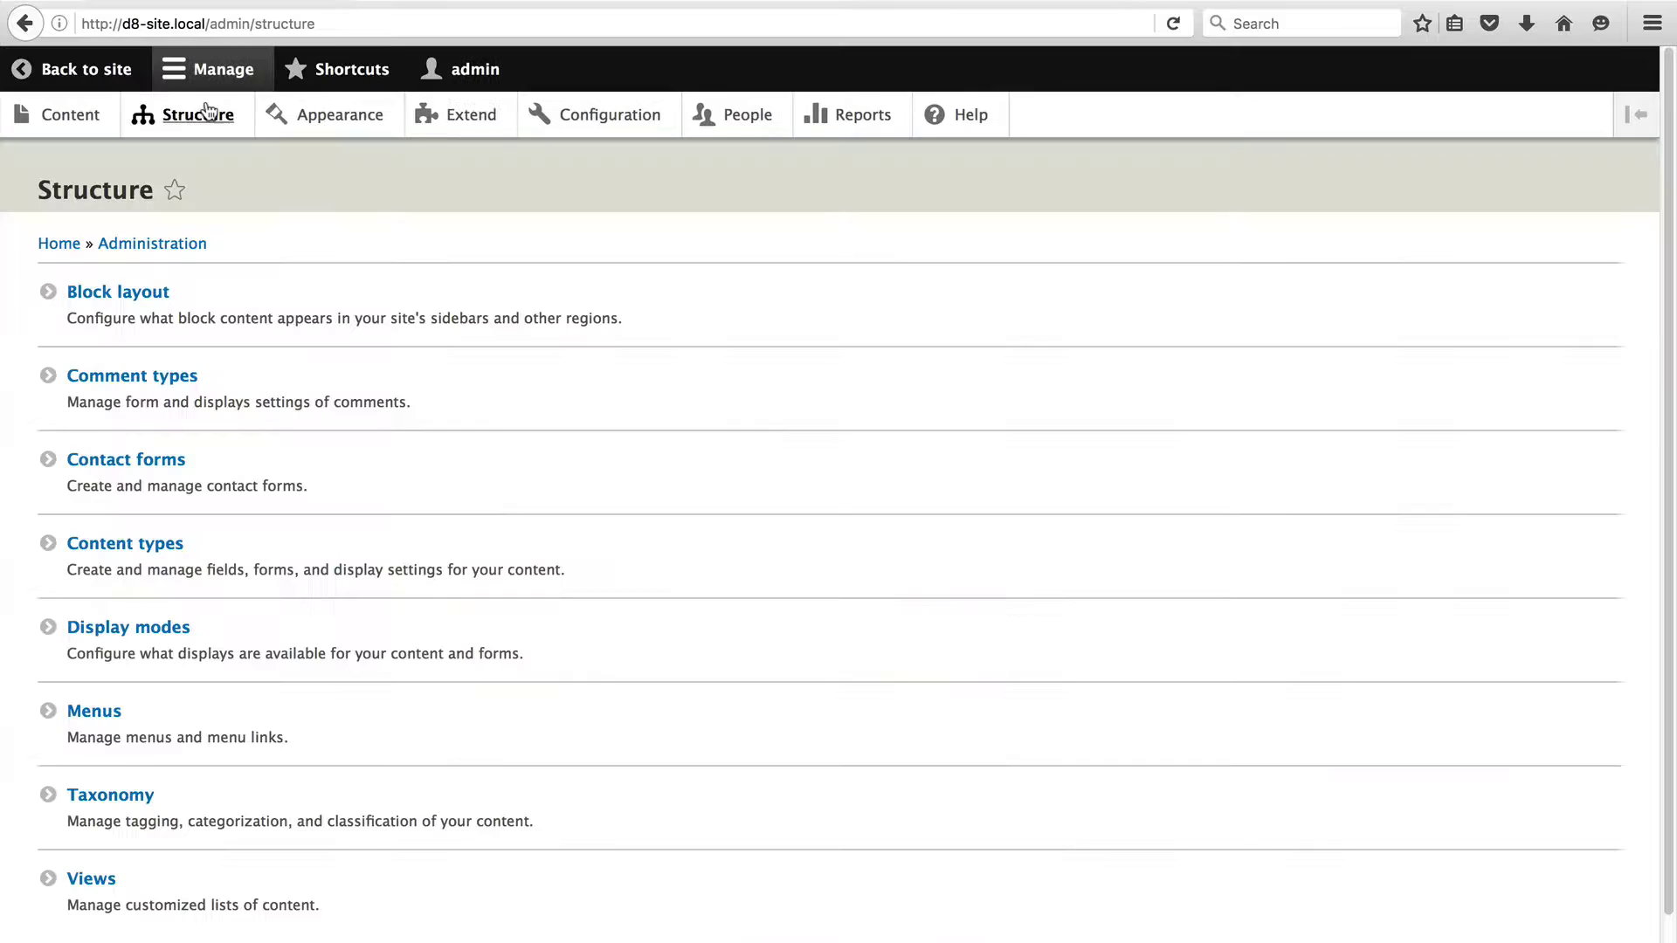
left_click(103, 881)
scroll(592, 631, "down", 1)
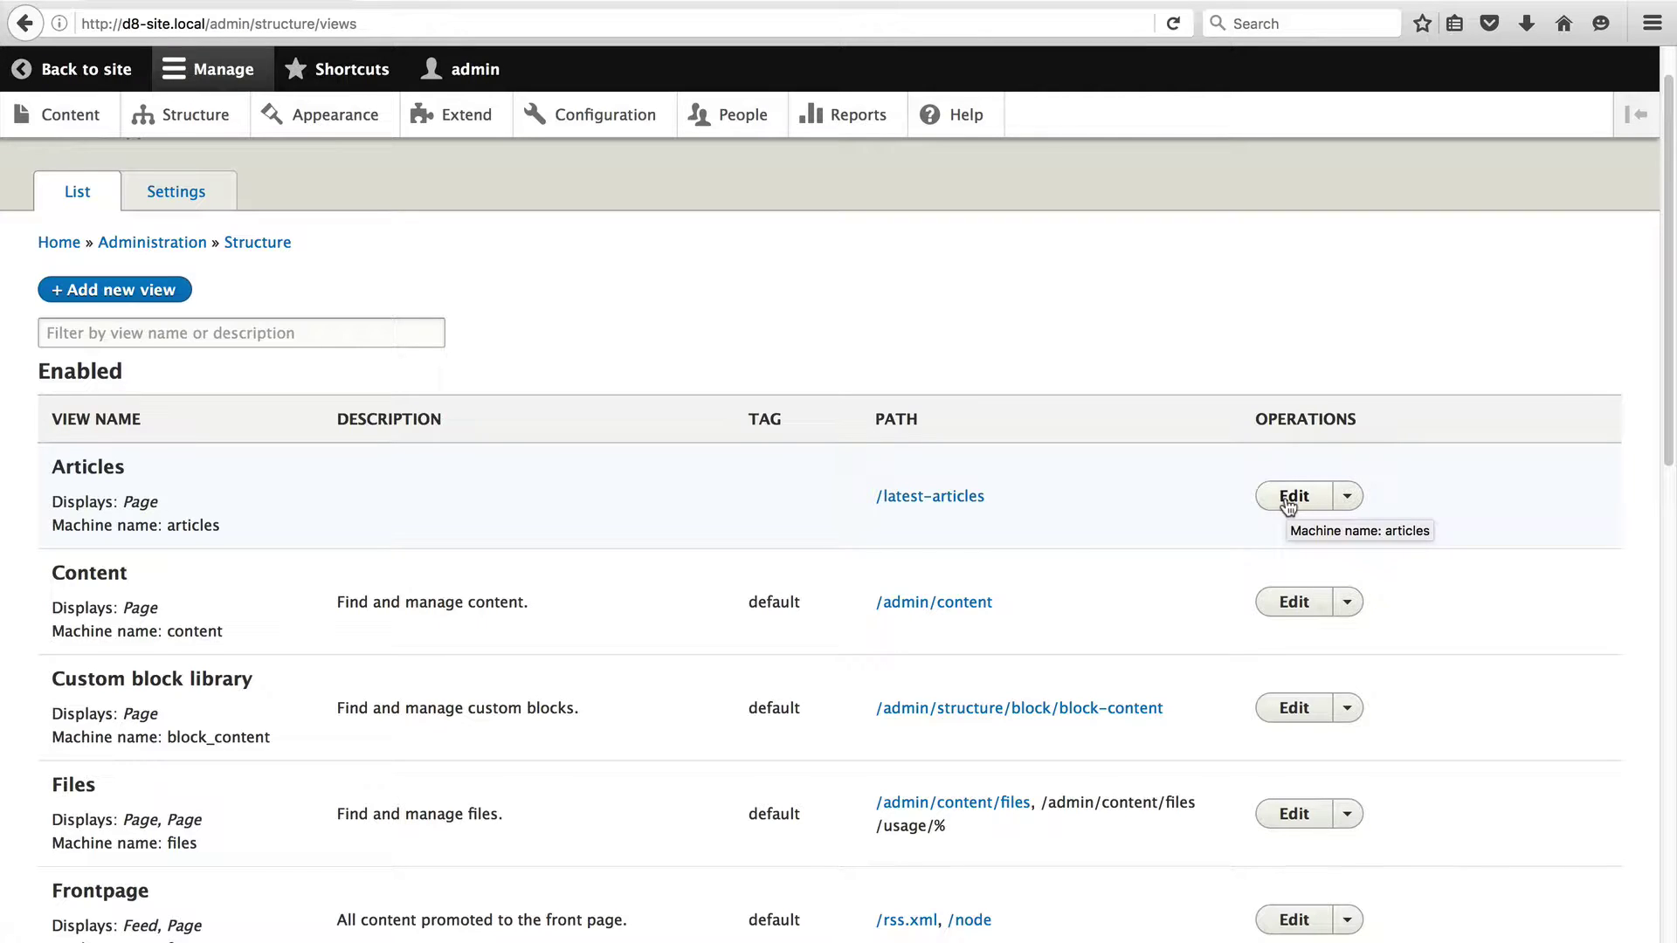
left_click(1294, 501)
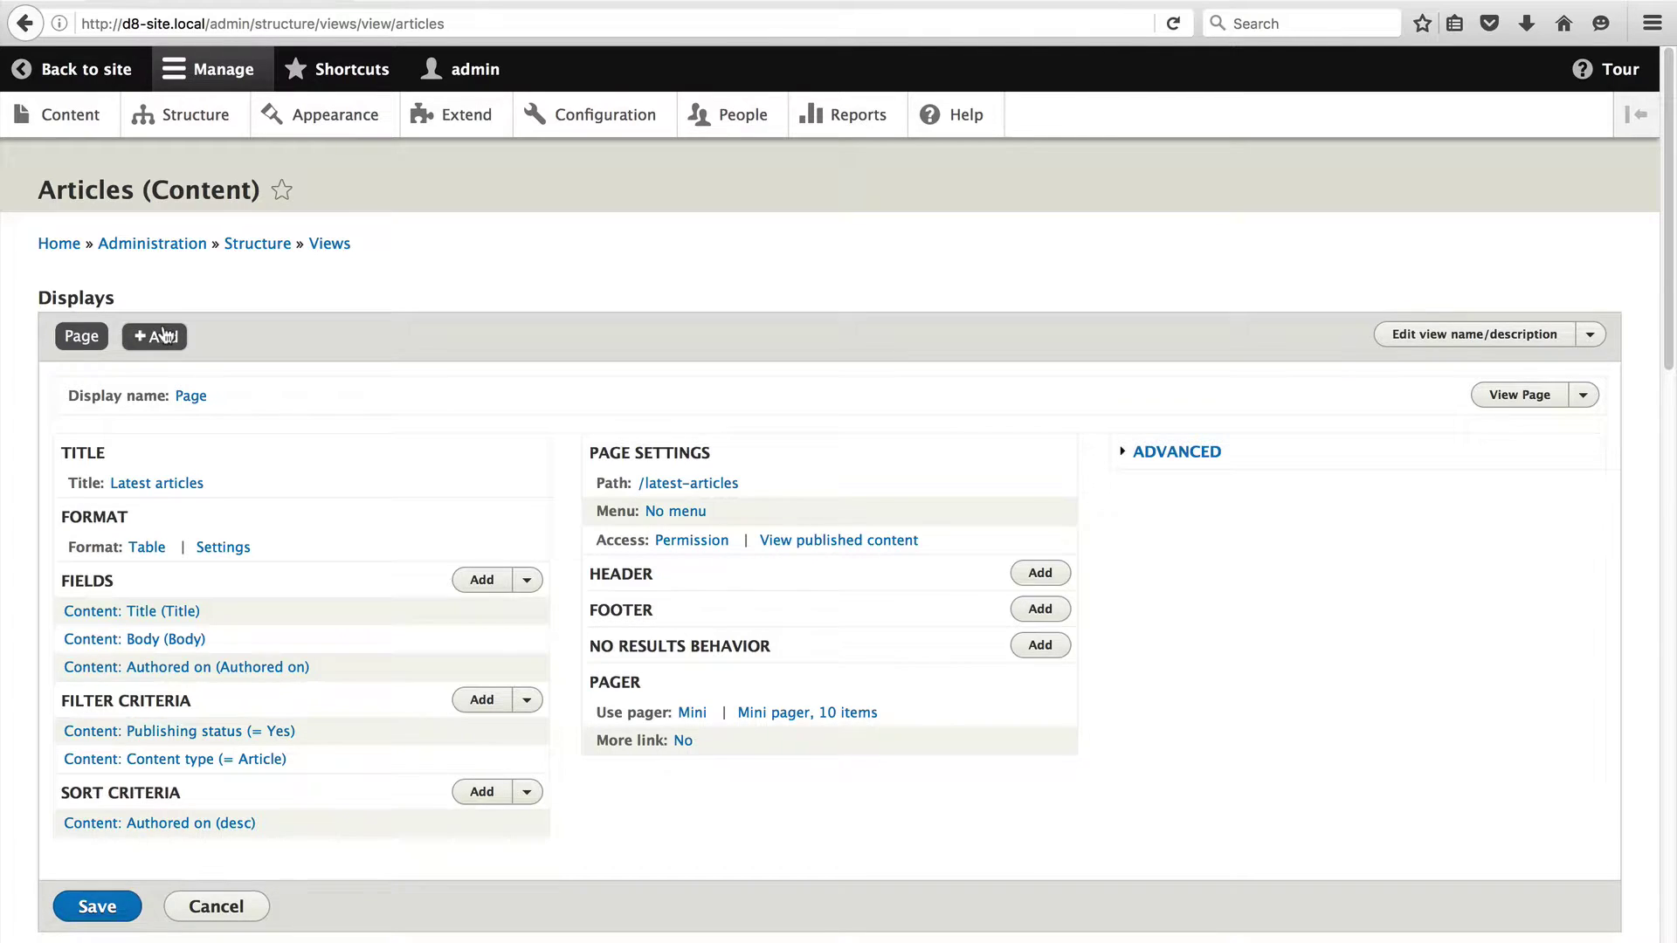
Add a Block display, 'Latest articles', to the Articles view next to its Page display
left_click(162, 337)
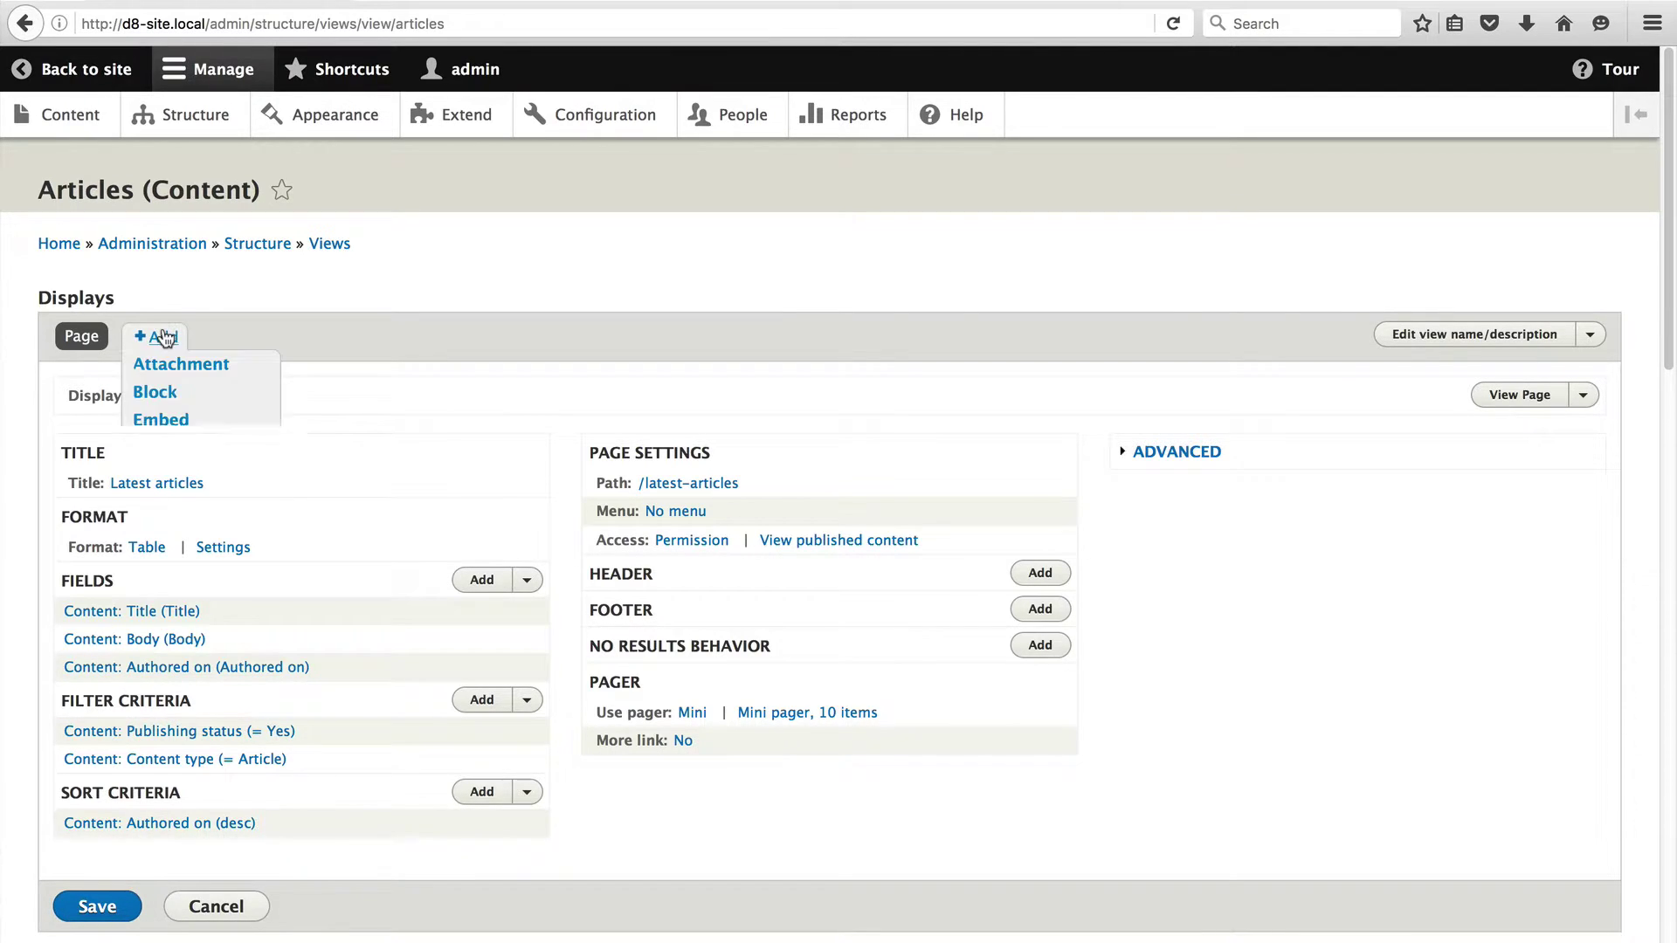
left_click(166, 398)
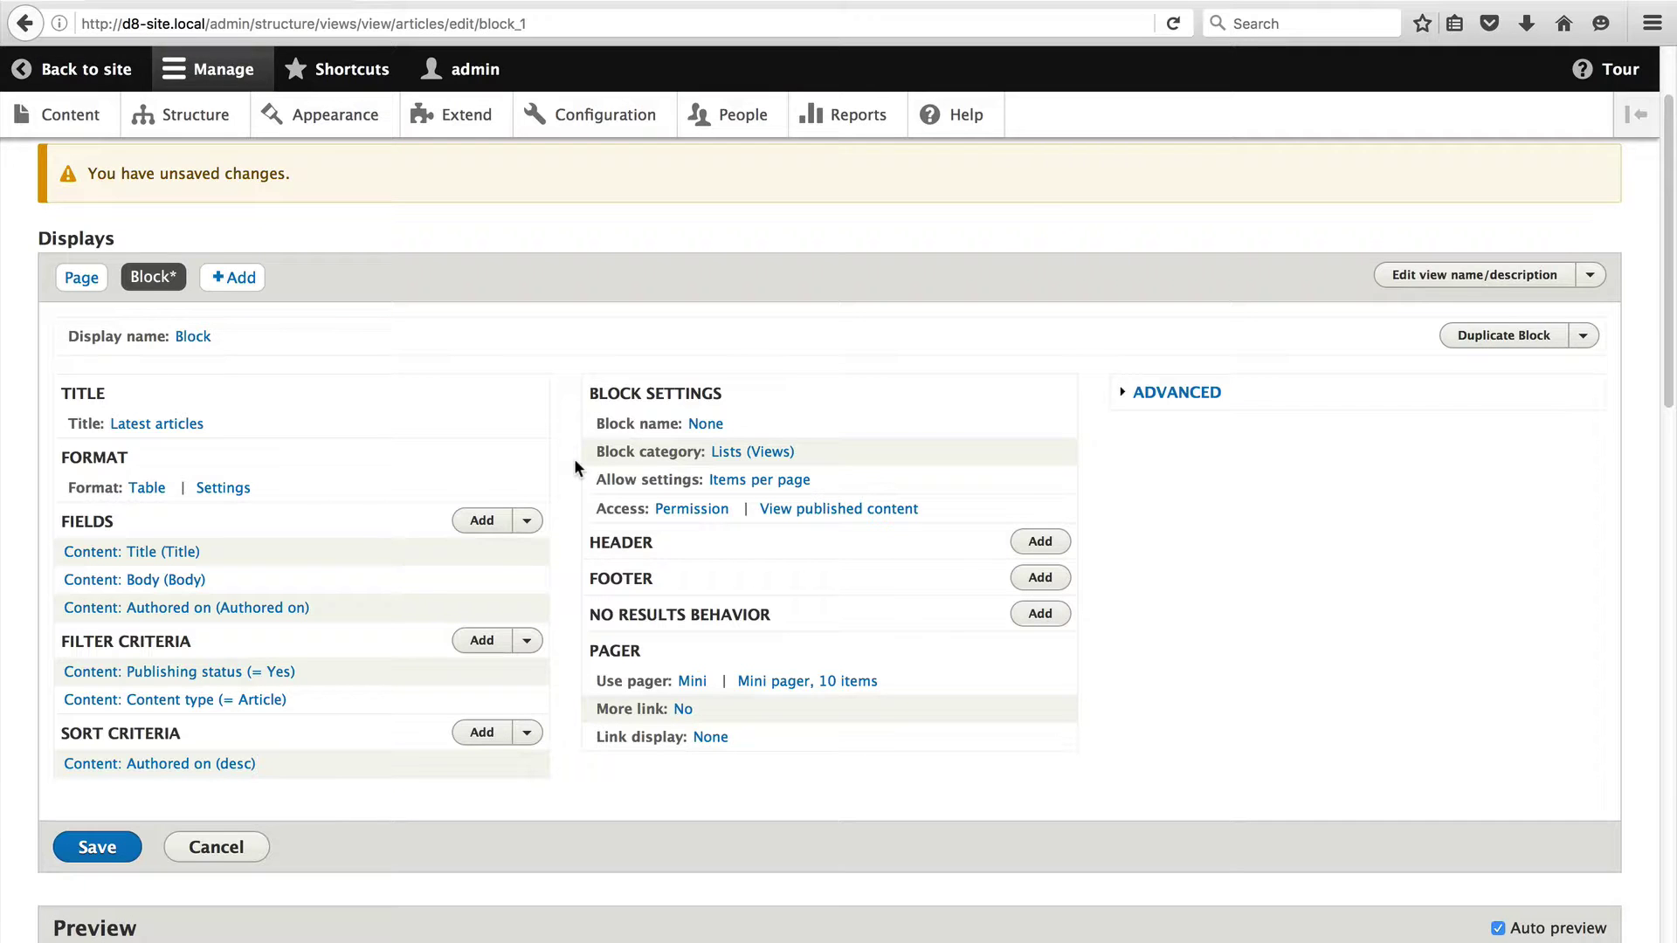
Change the block's mini pager to display a specified number of items: 1, for this block only
left_click(697, 685)
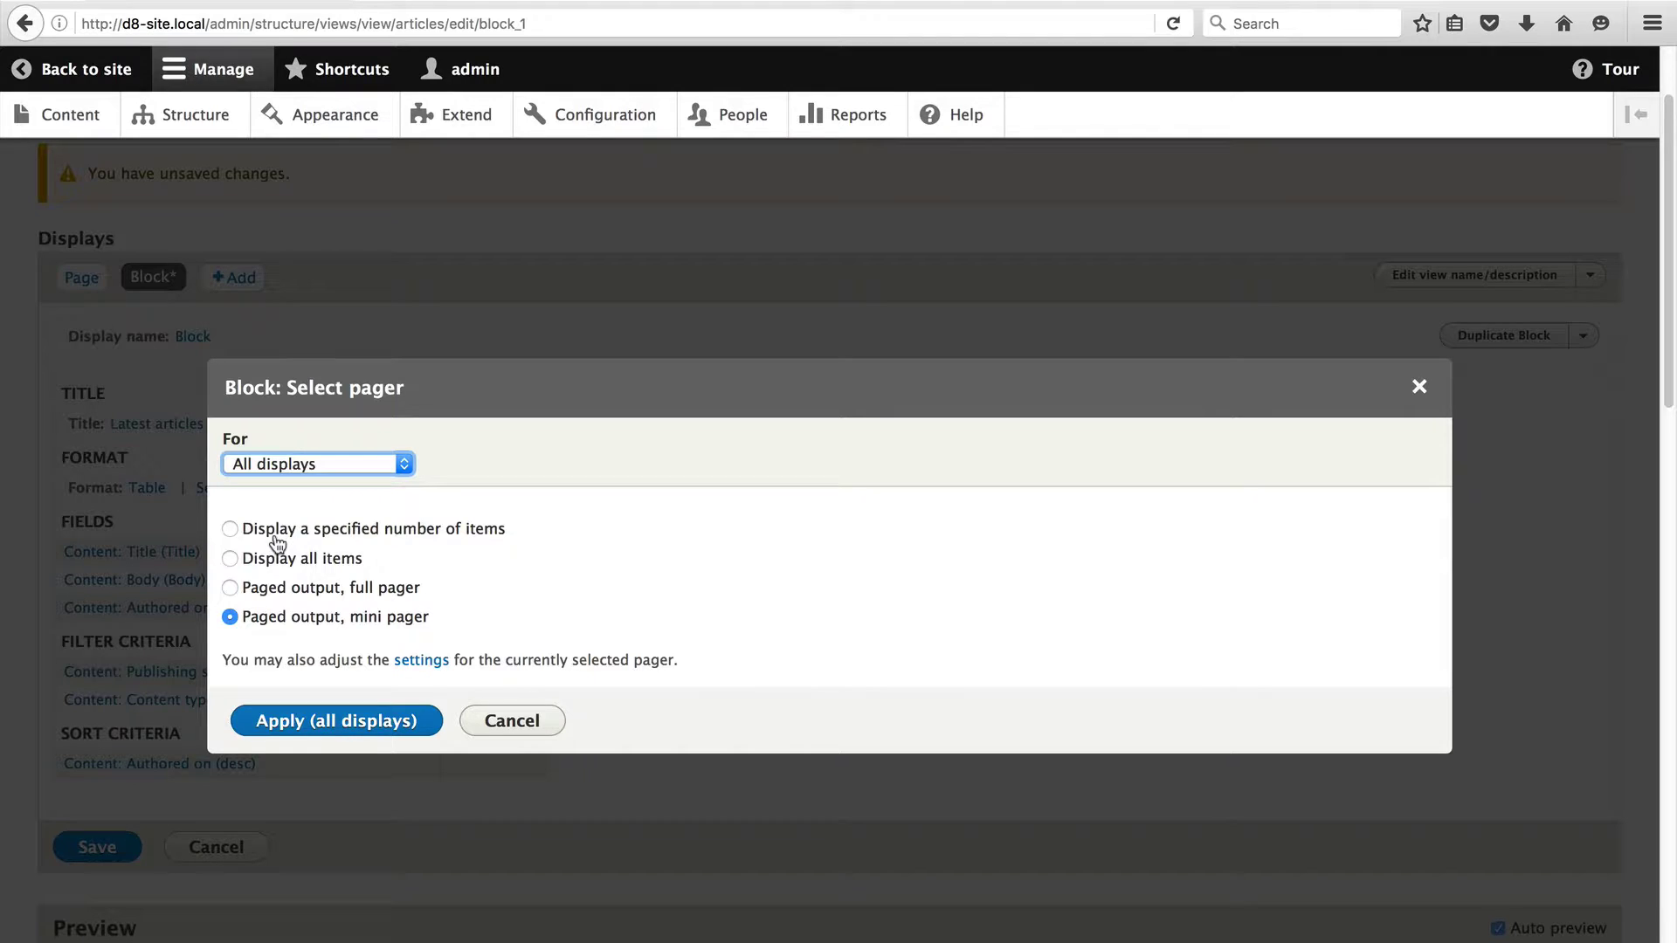
left_click(276, 538)
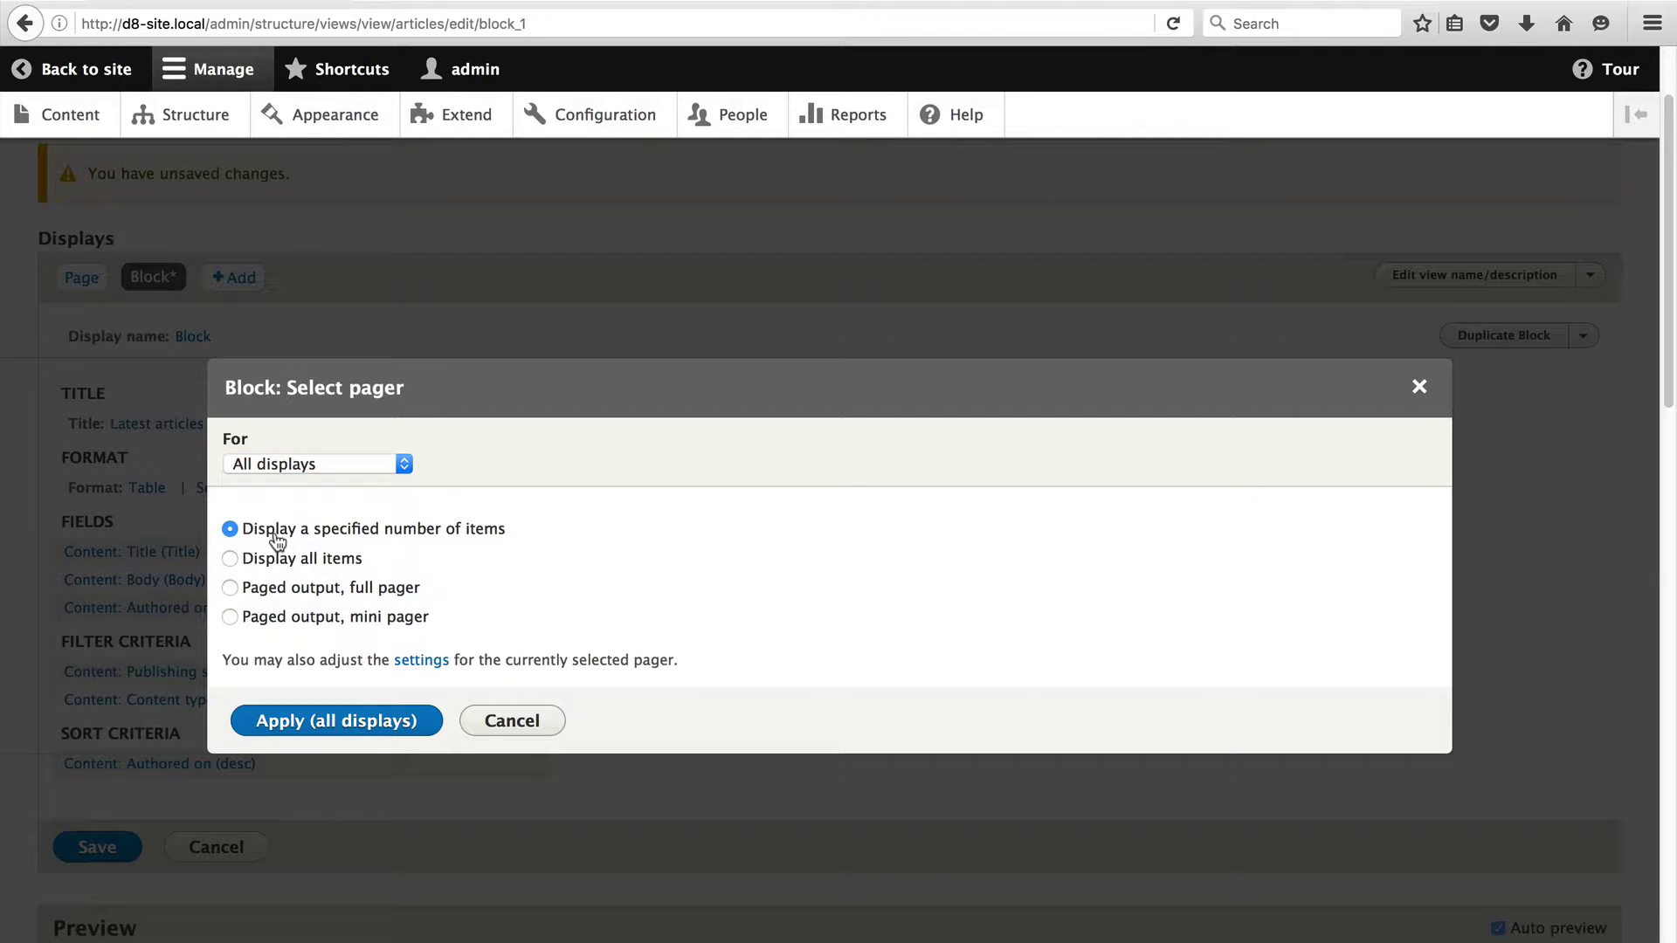
left_click(366, 465)
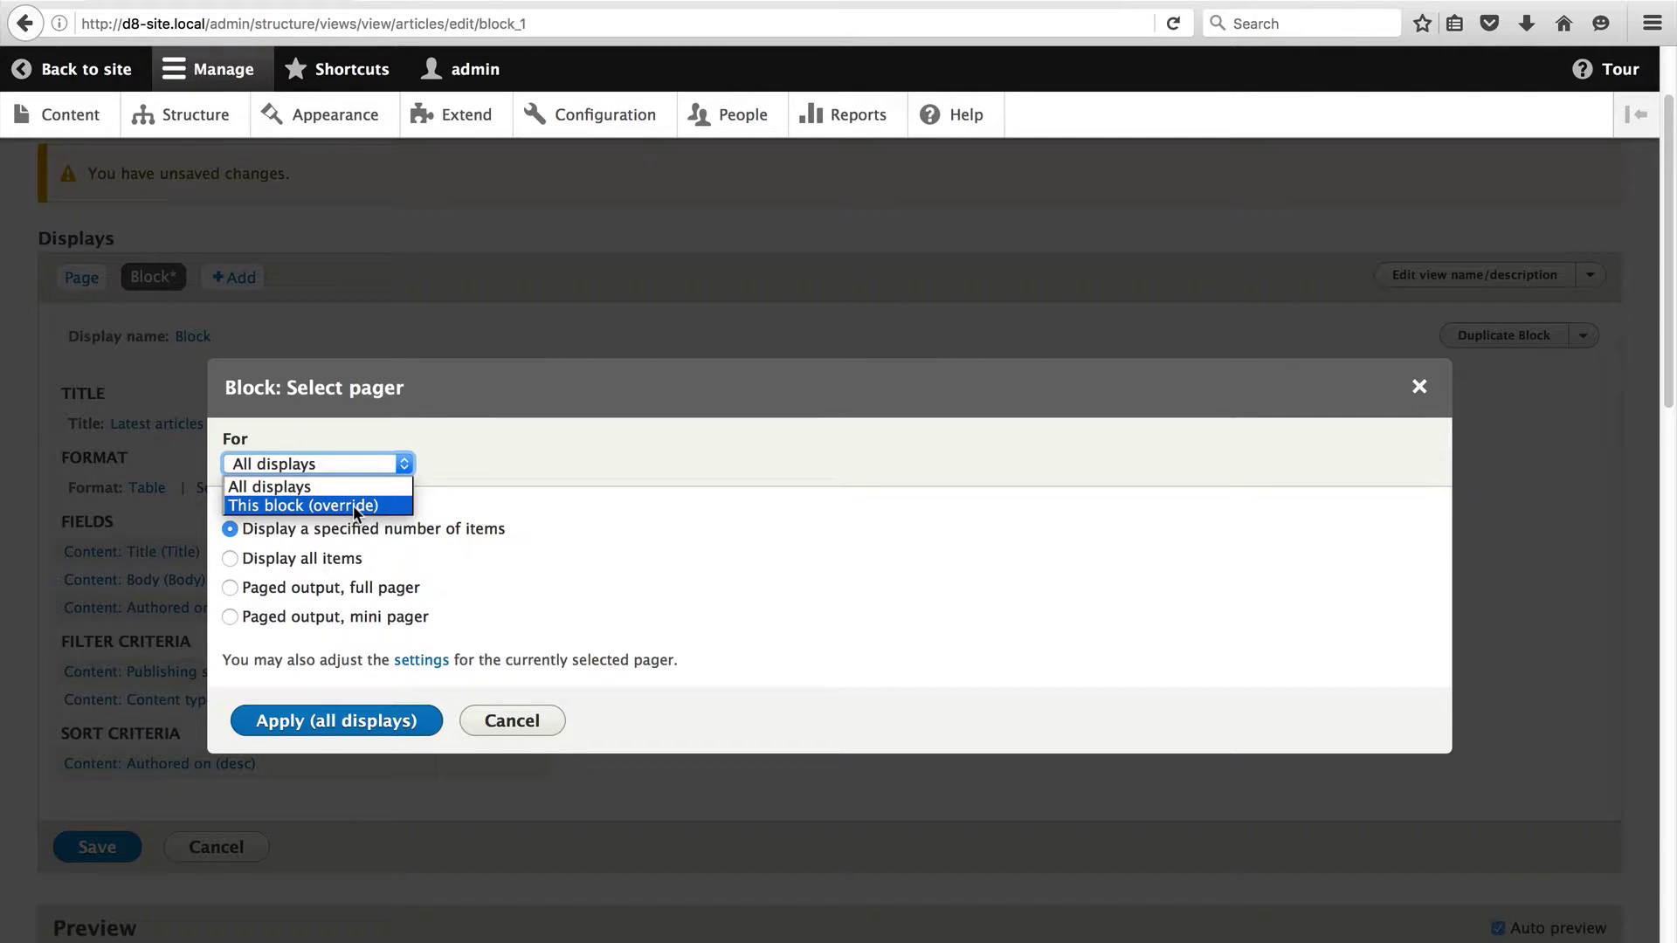
left_click(353, 505)
left_click(328, 721)
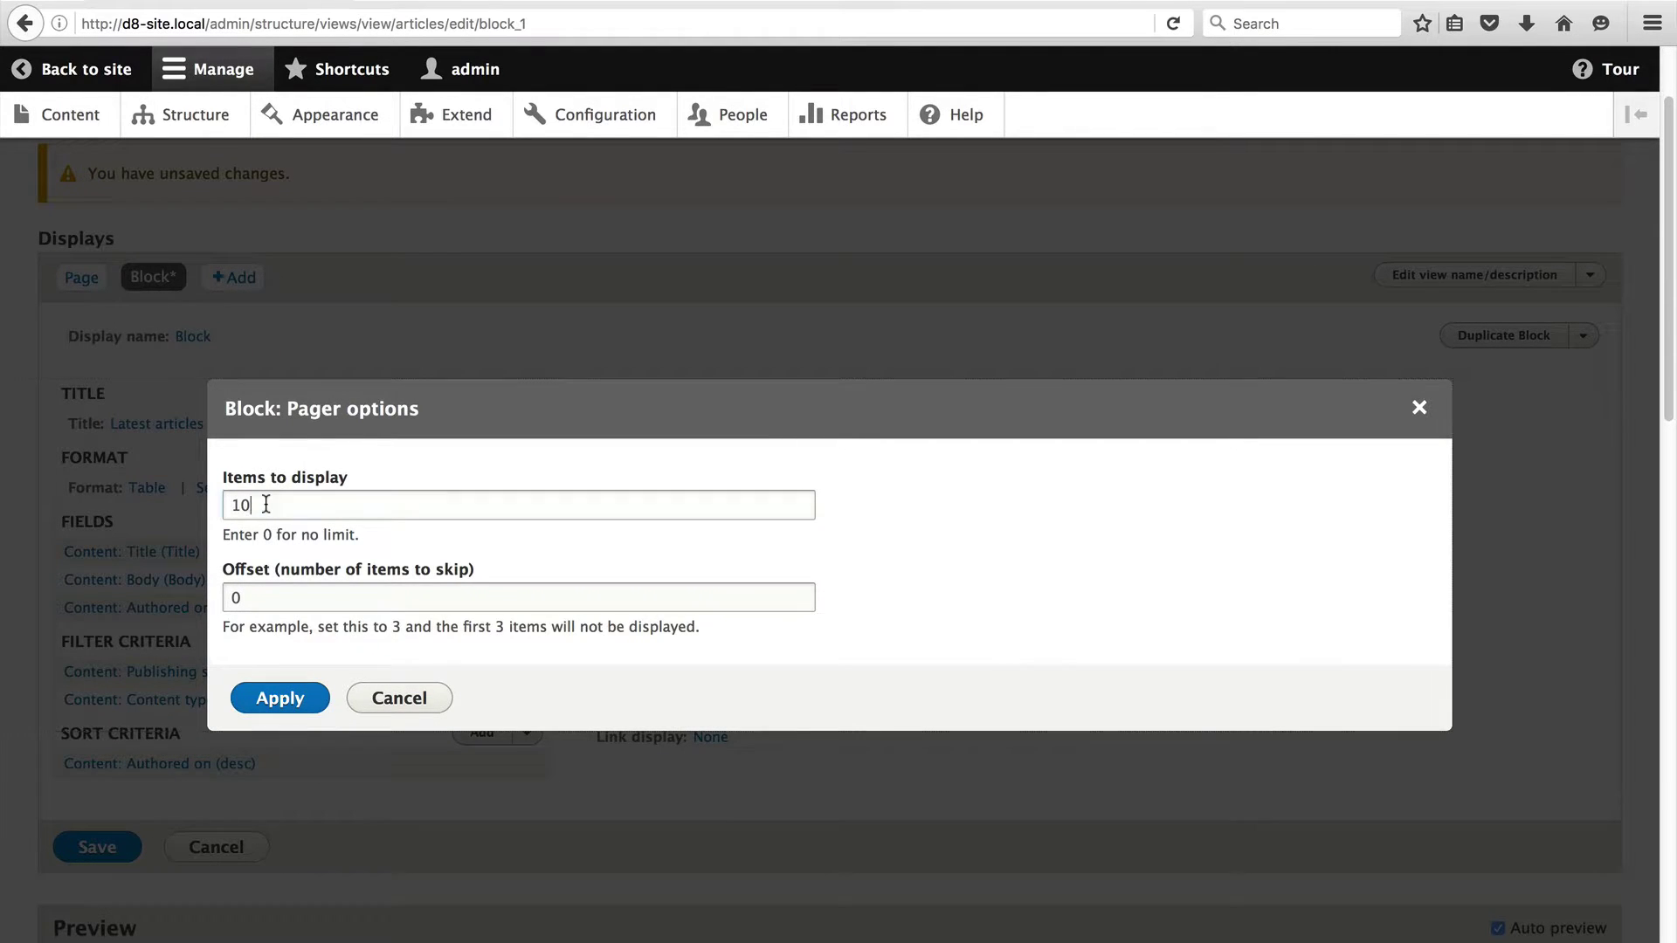
double_click(266, 505)
key("BackSpace")
type("1")
left_click(280, 698)
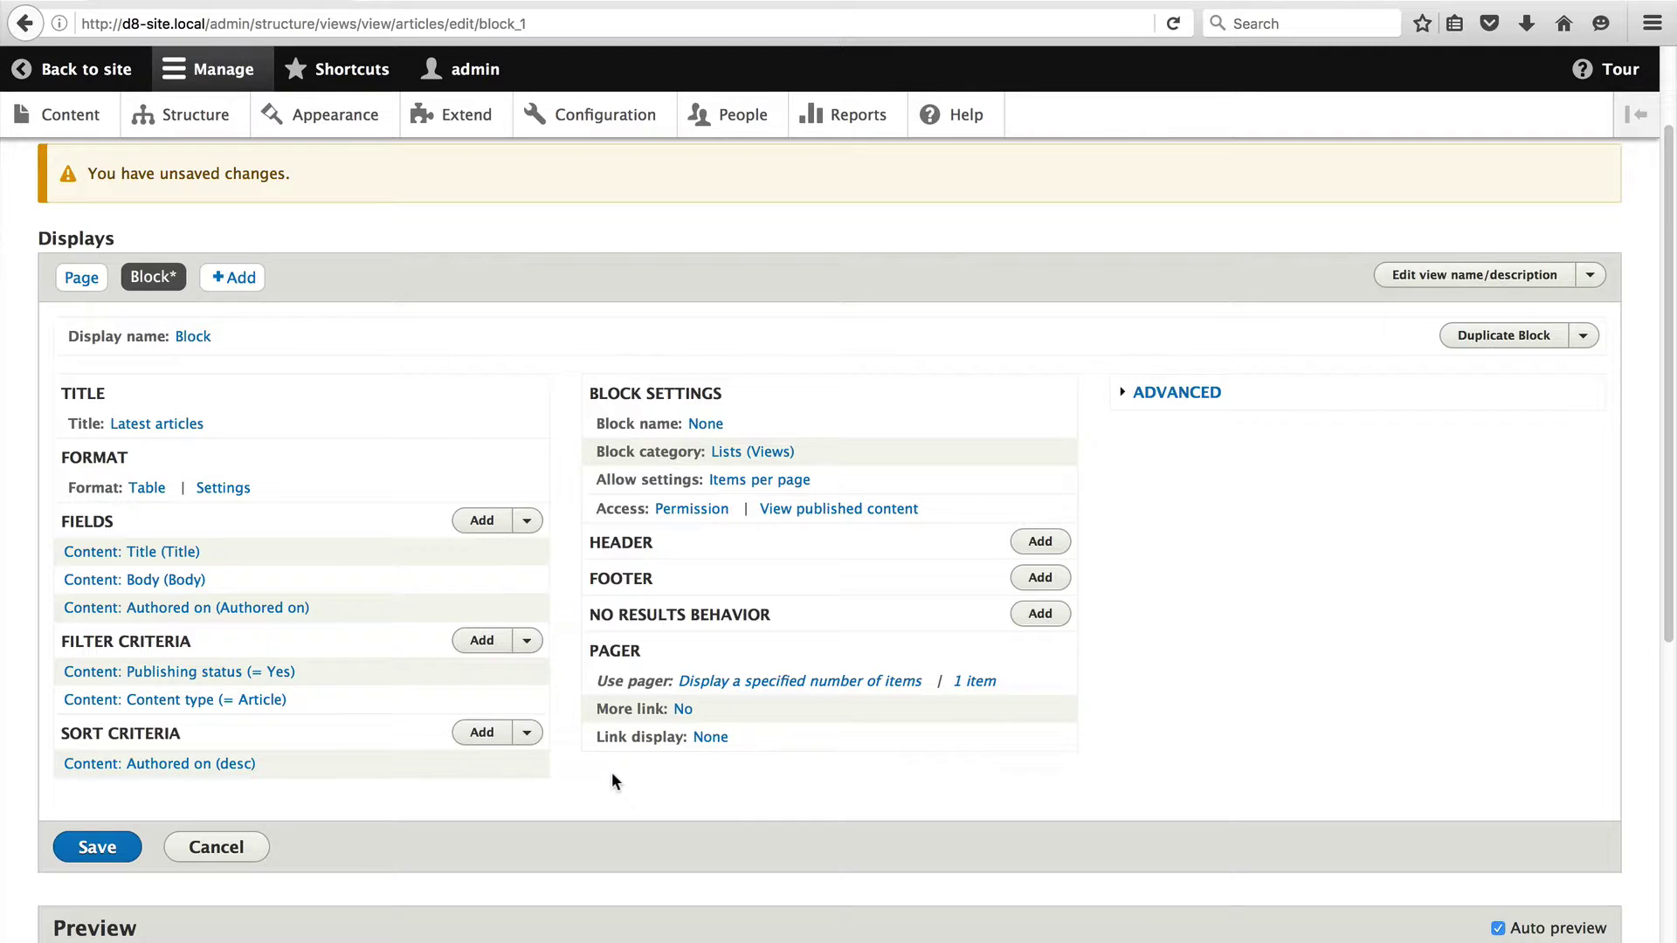
left_click(92, 282)
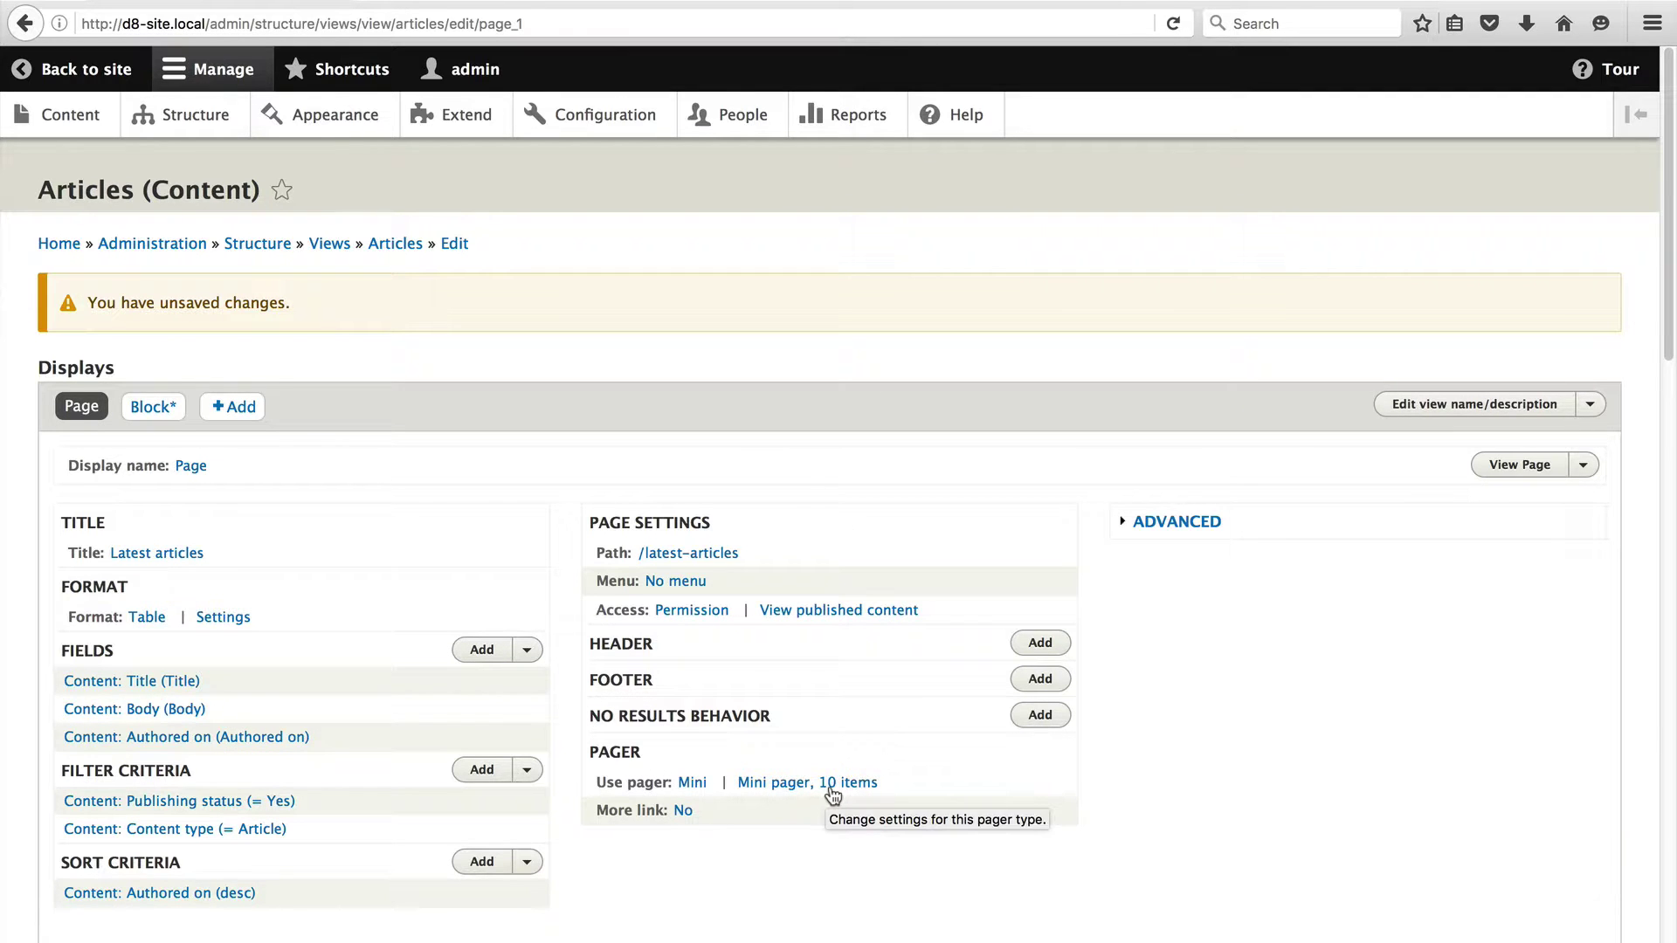
left_click(154, 416)
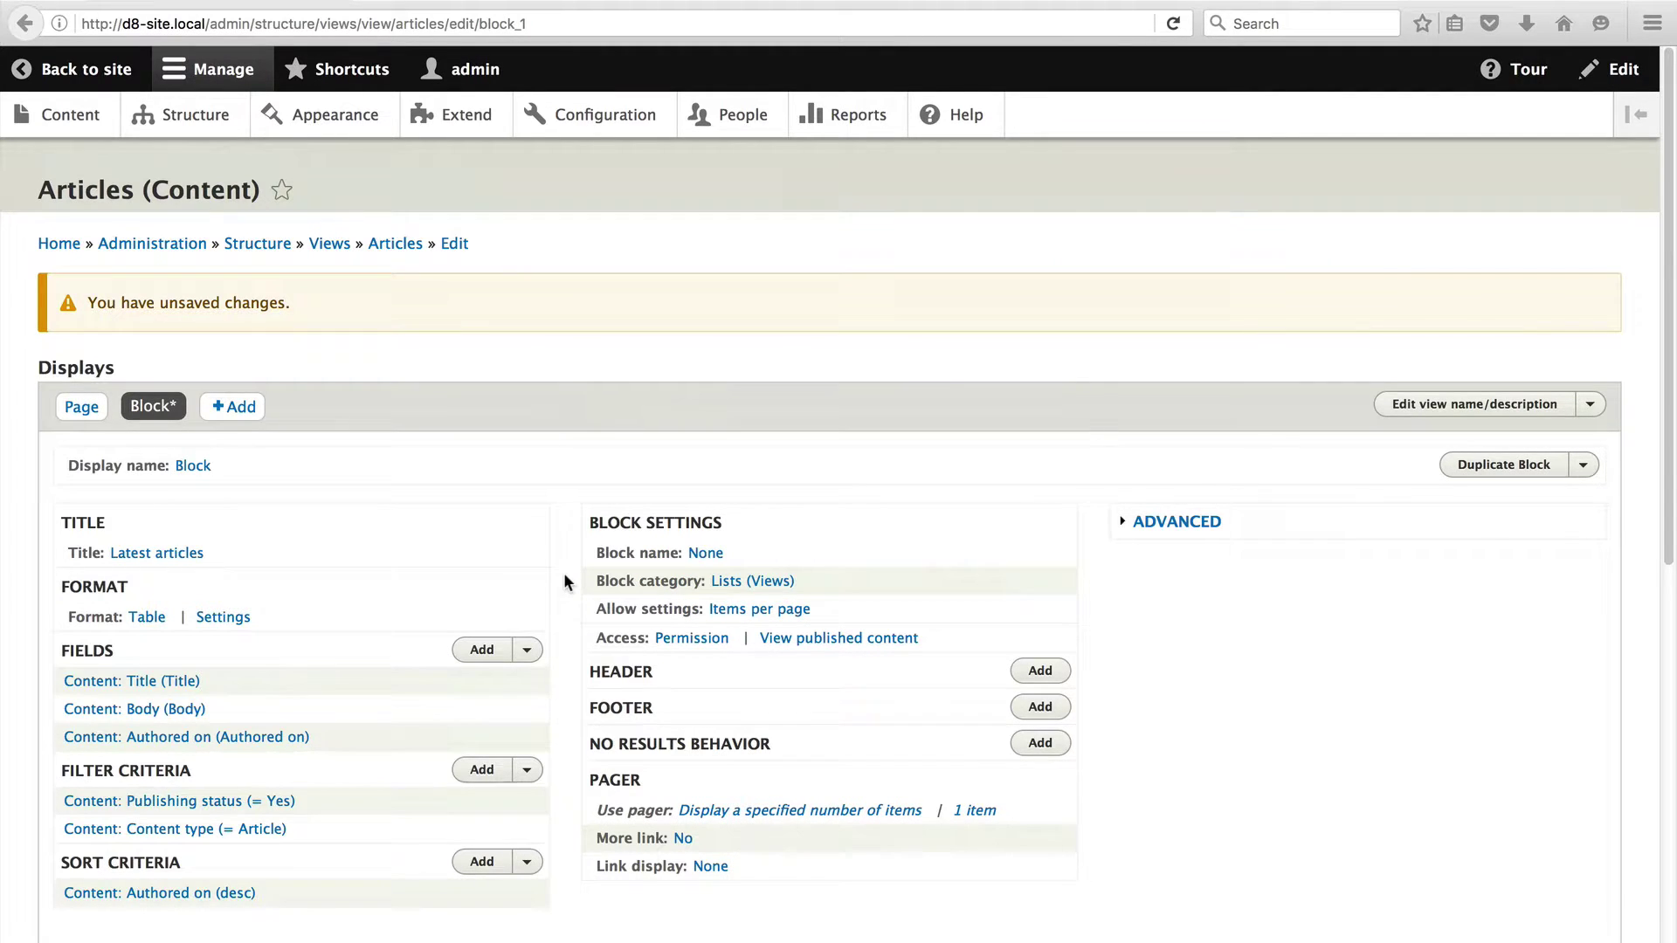
scroll(566, 583, "down", 8)
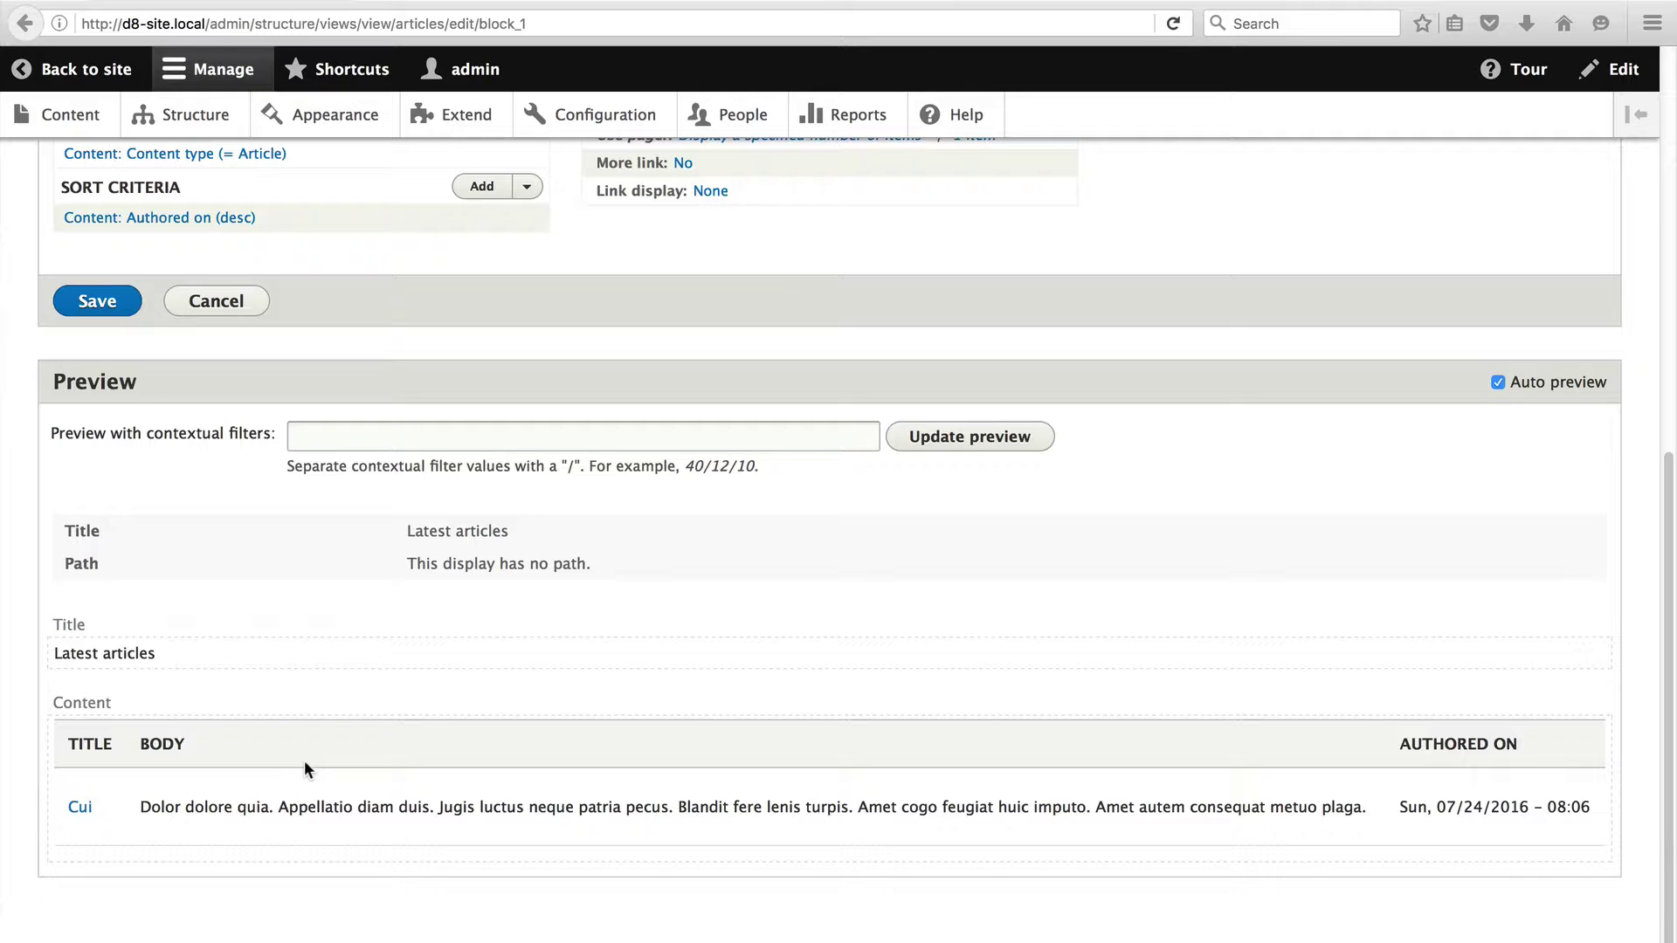
scroll(304, 760, "up", 10)
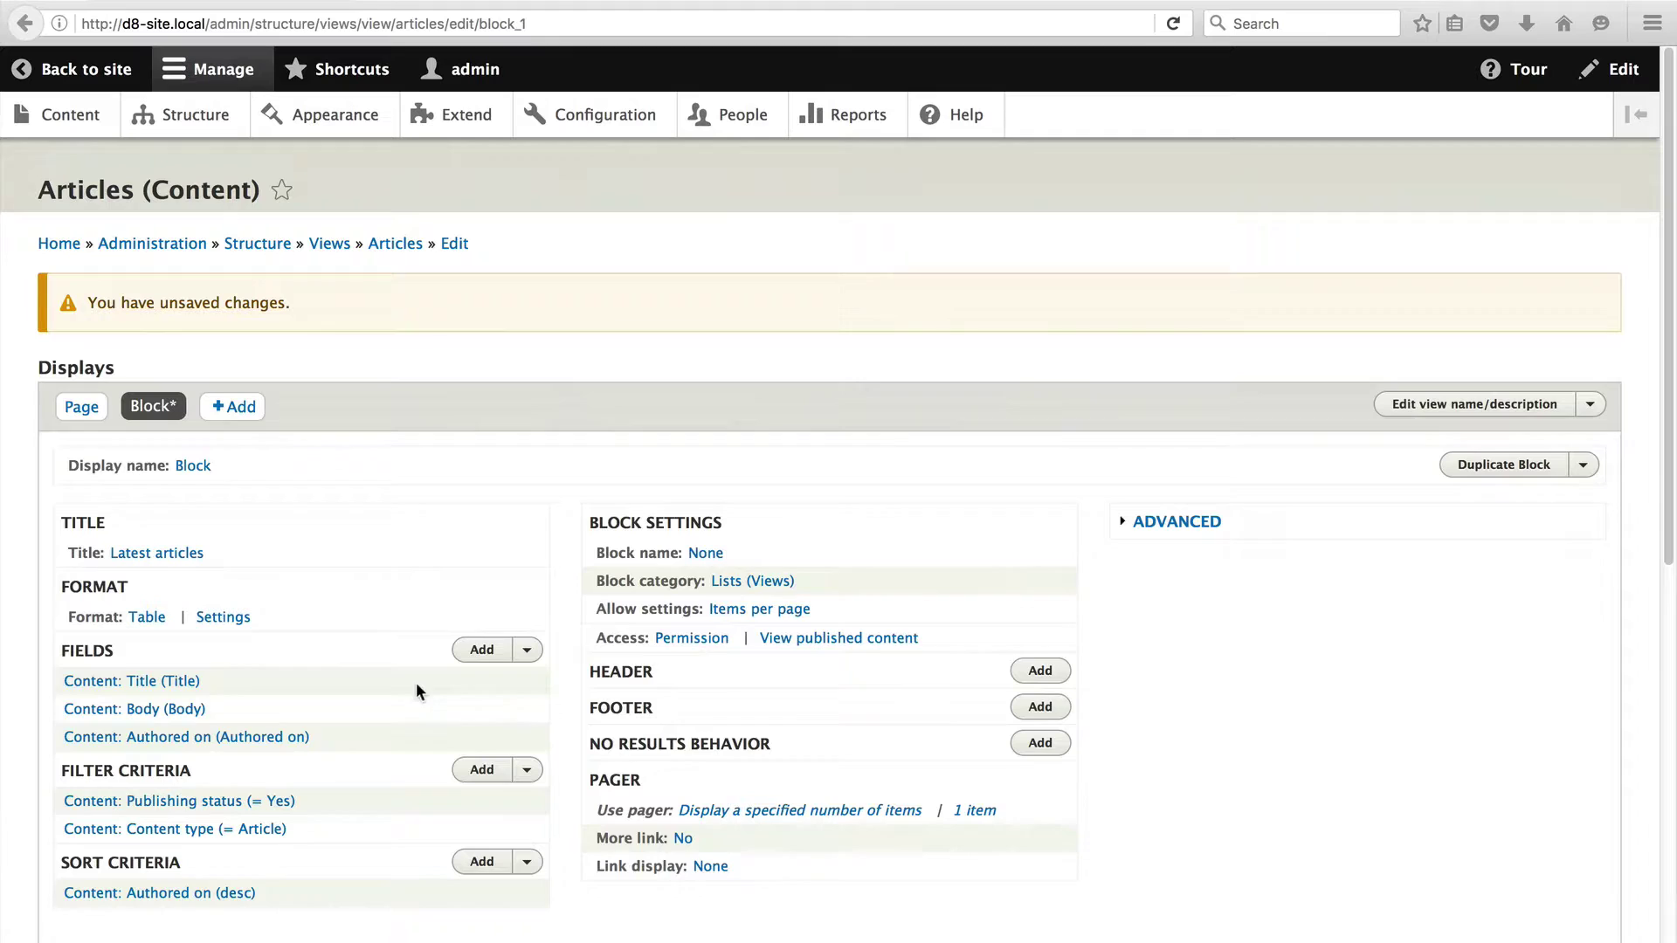
scroll(151, 609, "down", 1)
Switch the block's format from Table to Unformatted list, as a block-only override
left_click(143, 584)
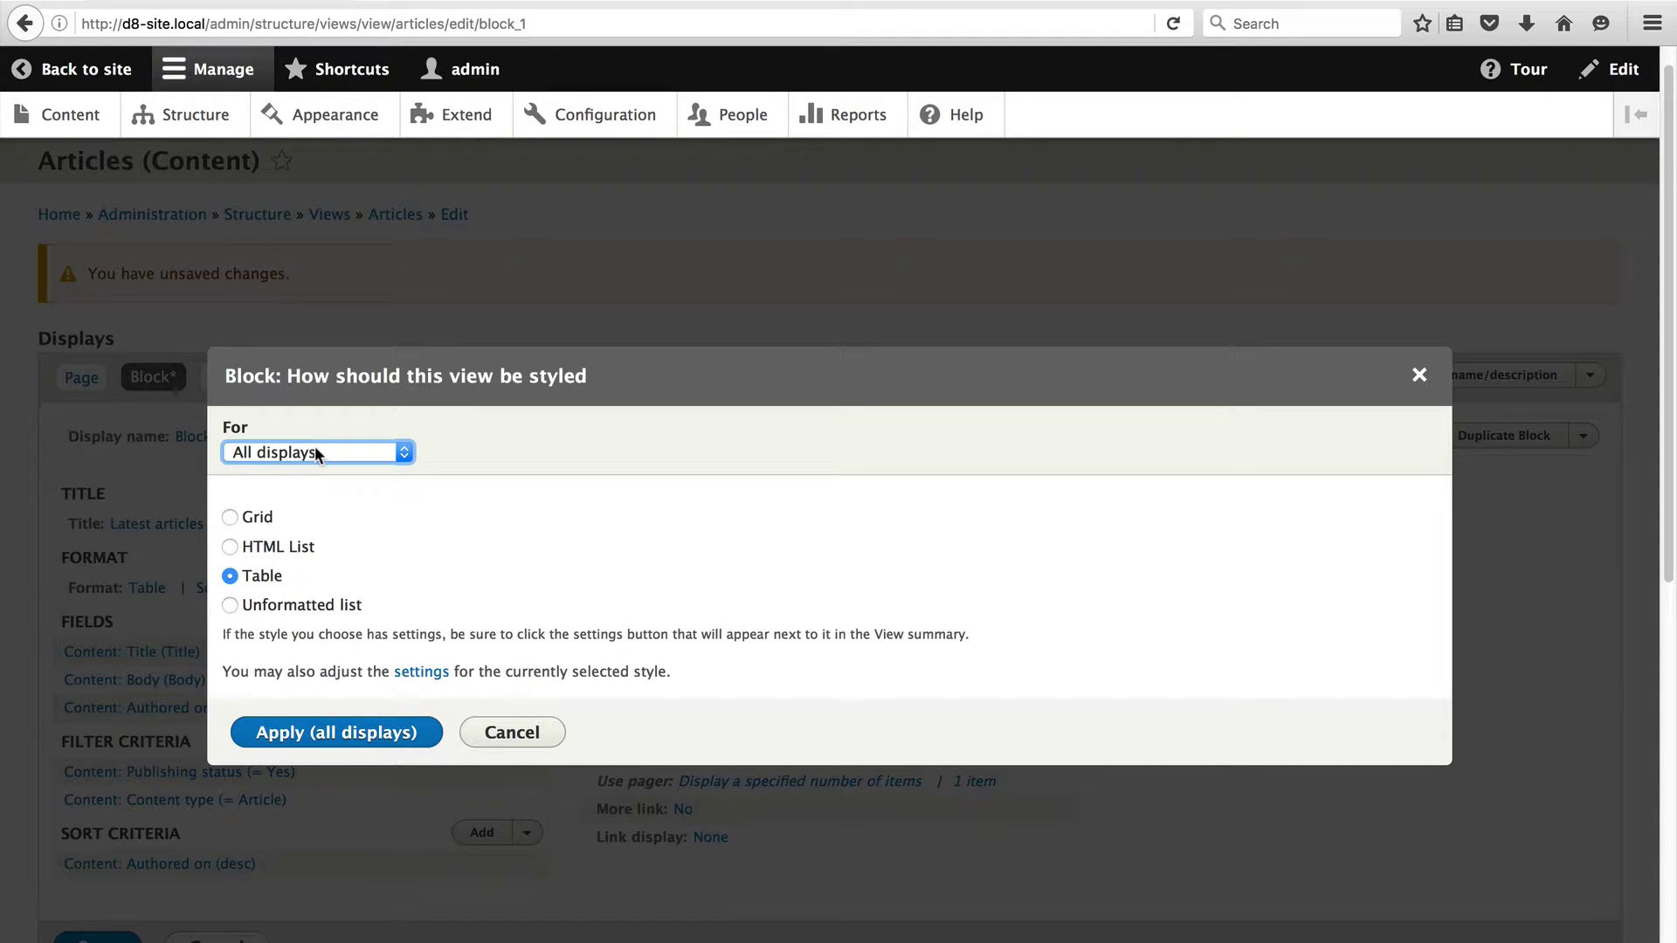
left_click(316, 450)
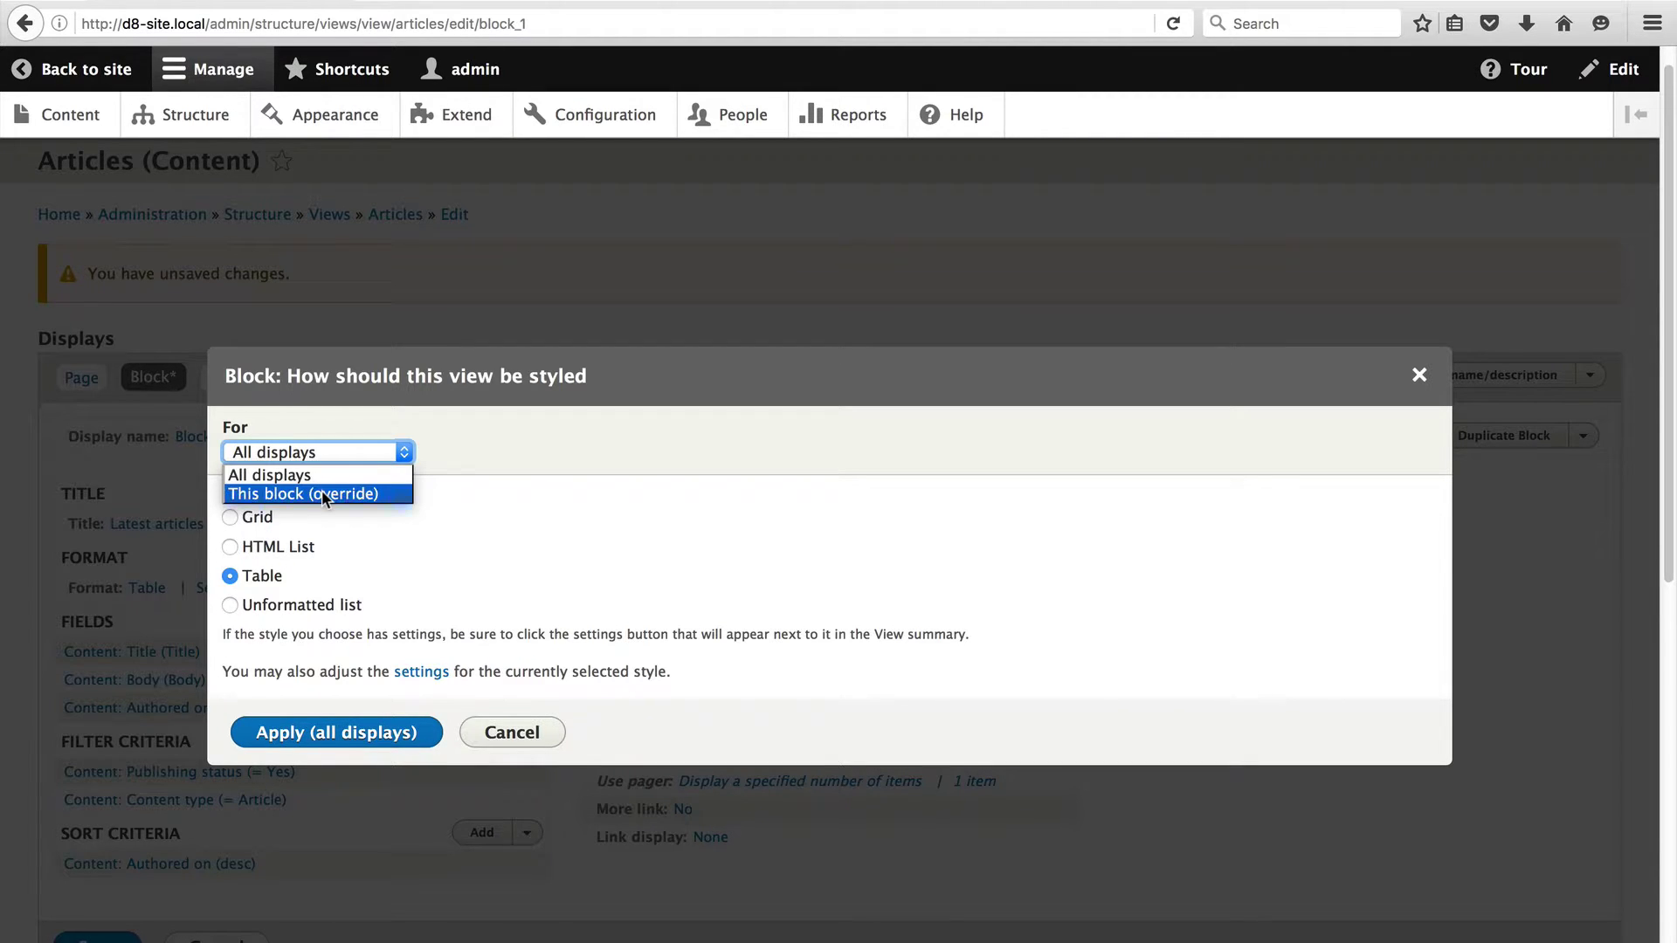
left_click(322, 494)
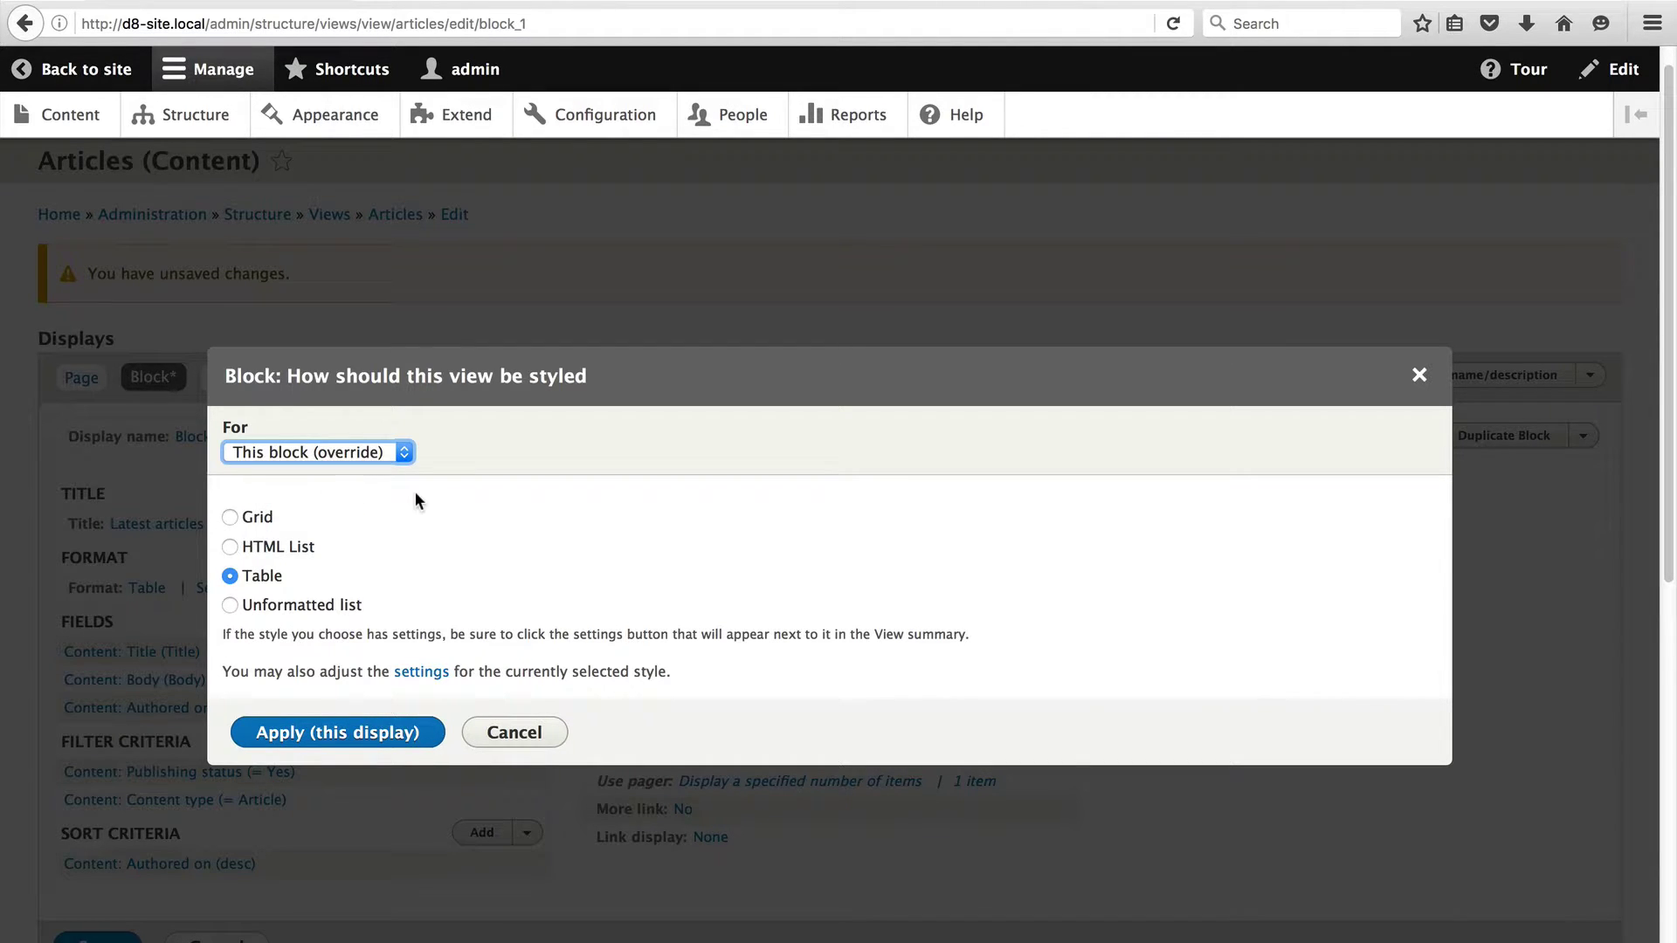
left_click(288, 609)
left_click(330, 734)
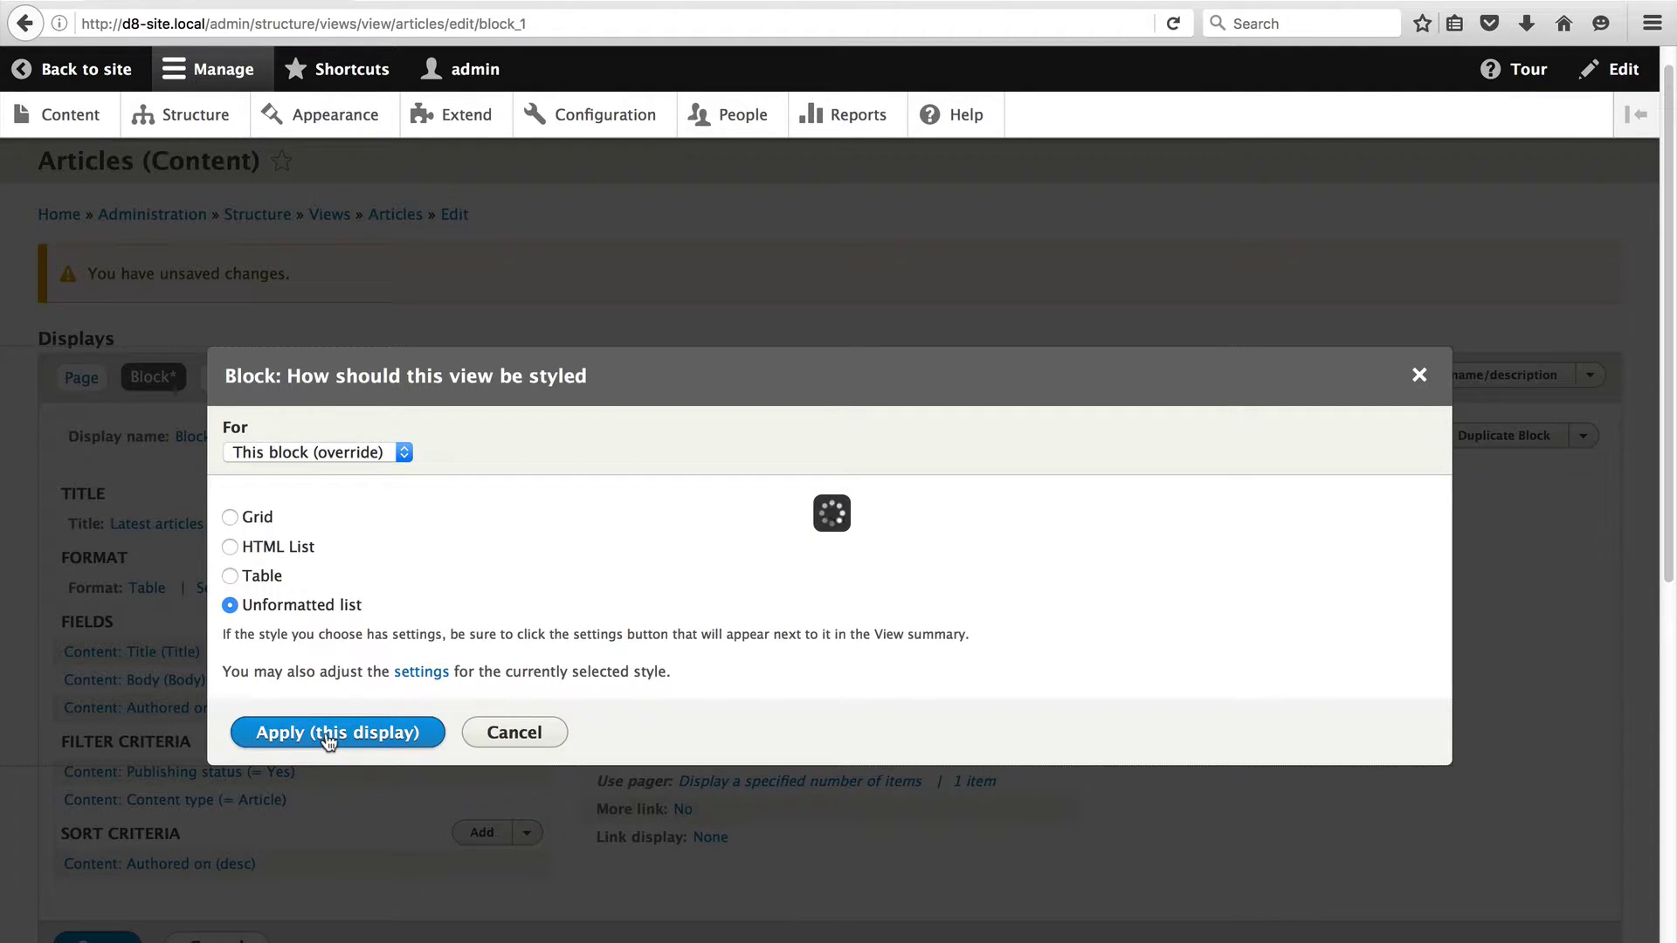
left_click(281, 727)
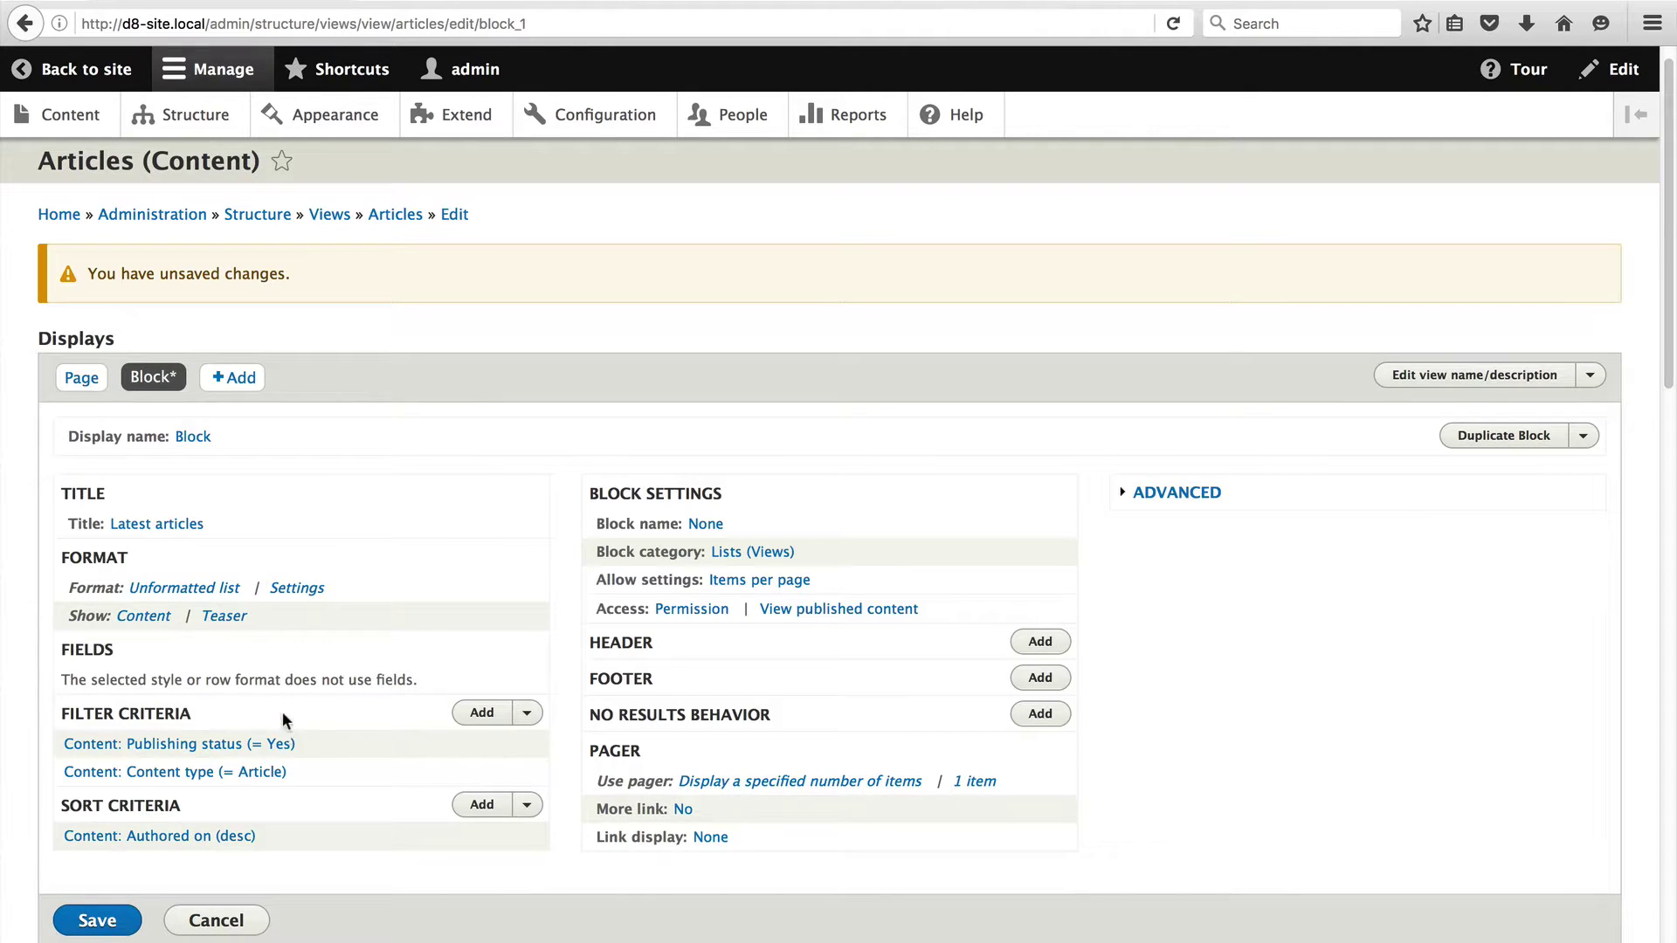
Switch the block's rows from Content to Fields, then check the preview of title, body and date
left_click(136, 618)
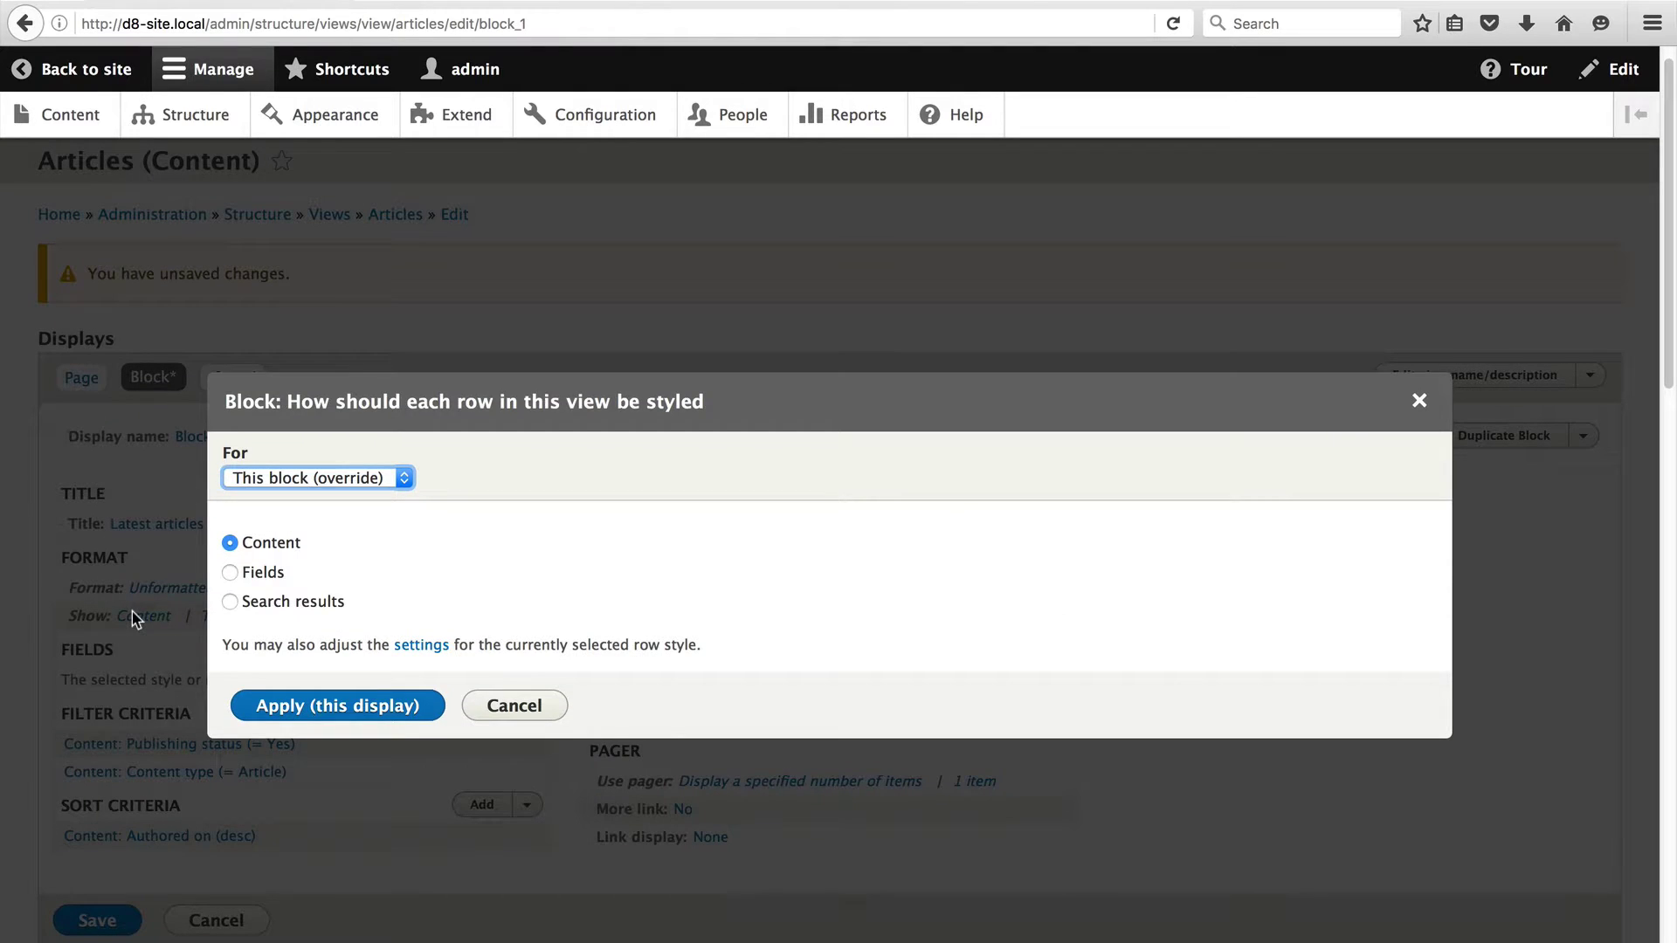
left_click(263, 576)
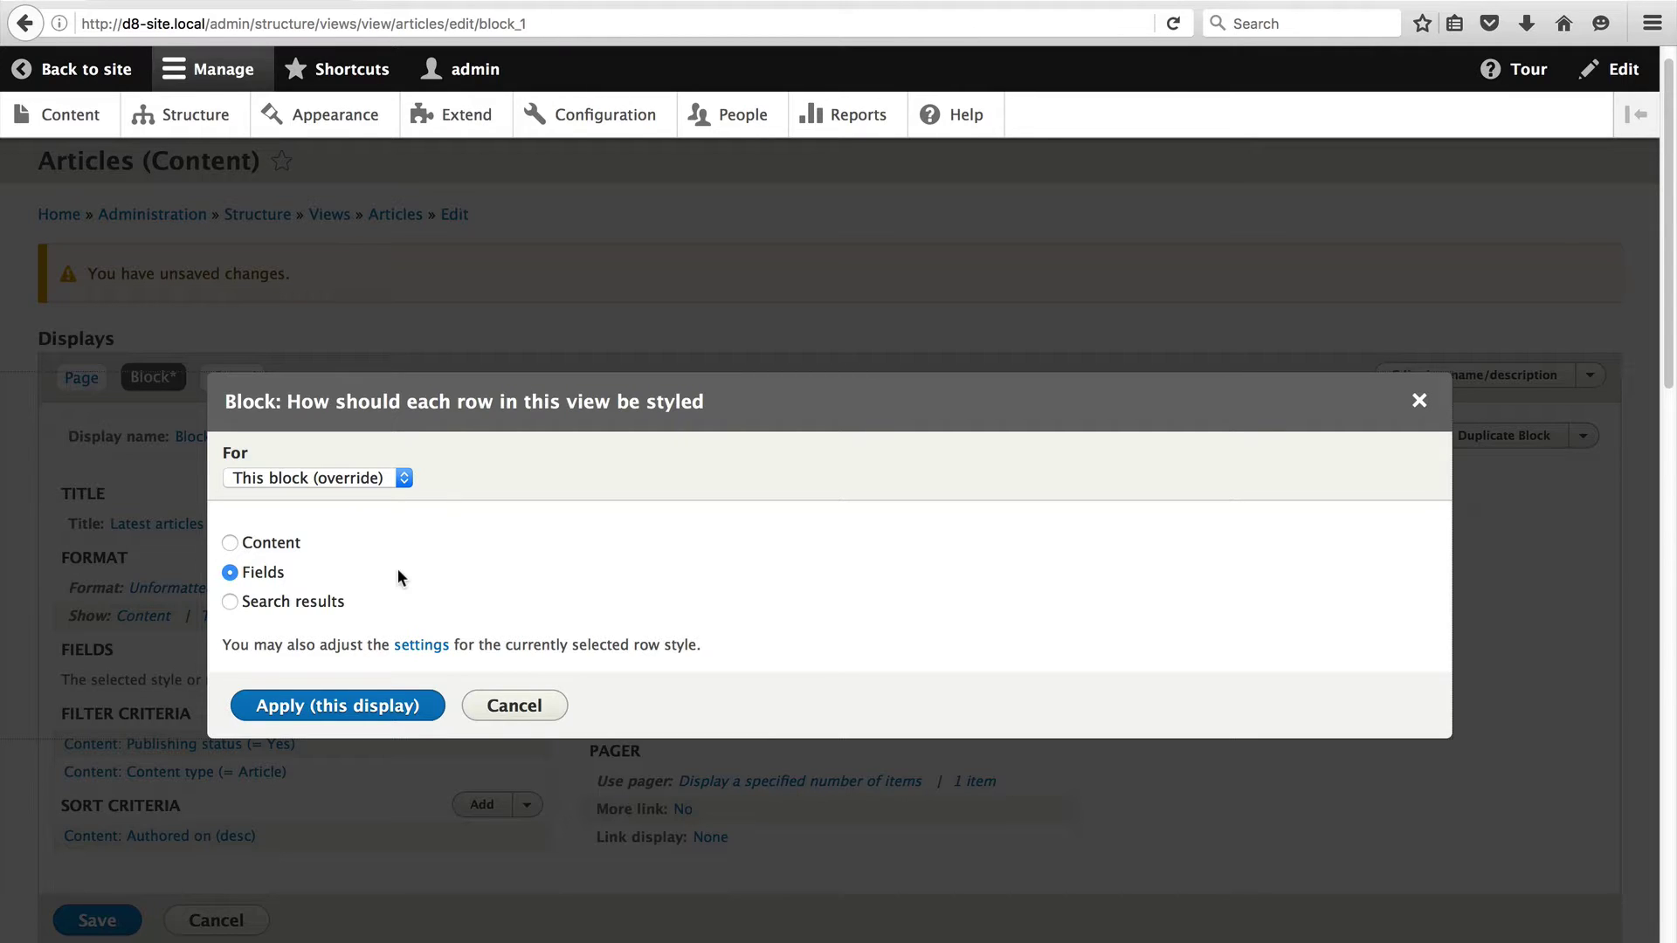
left_click(346, 709)
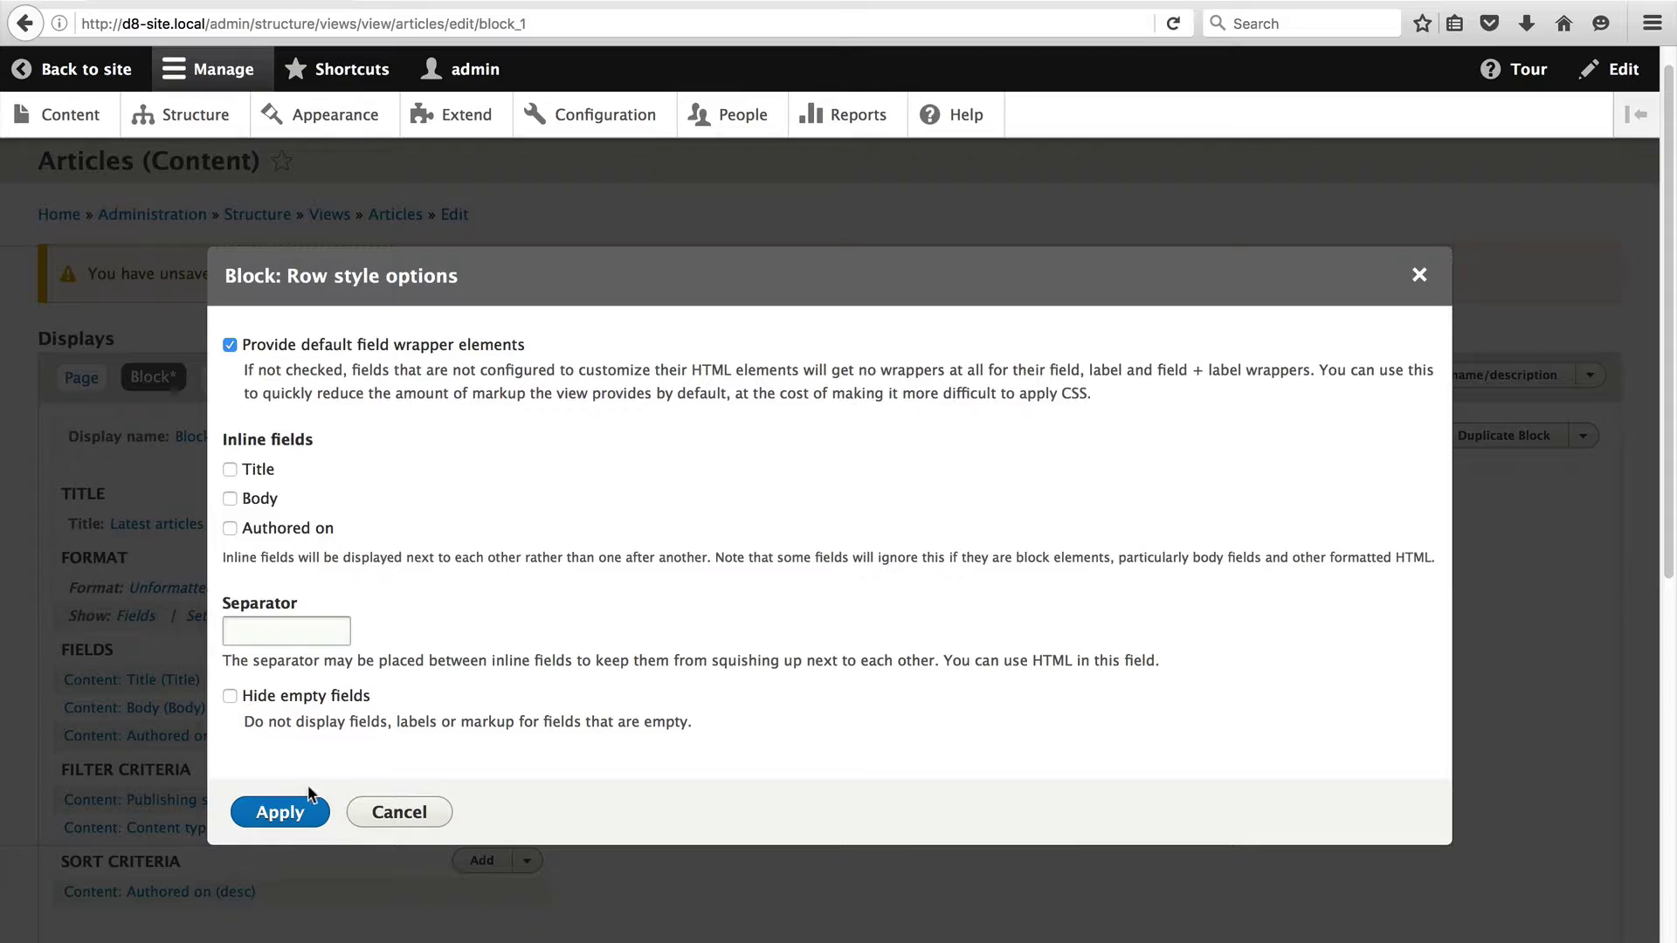
left_click(300, 817)
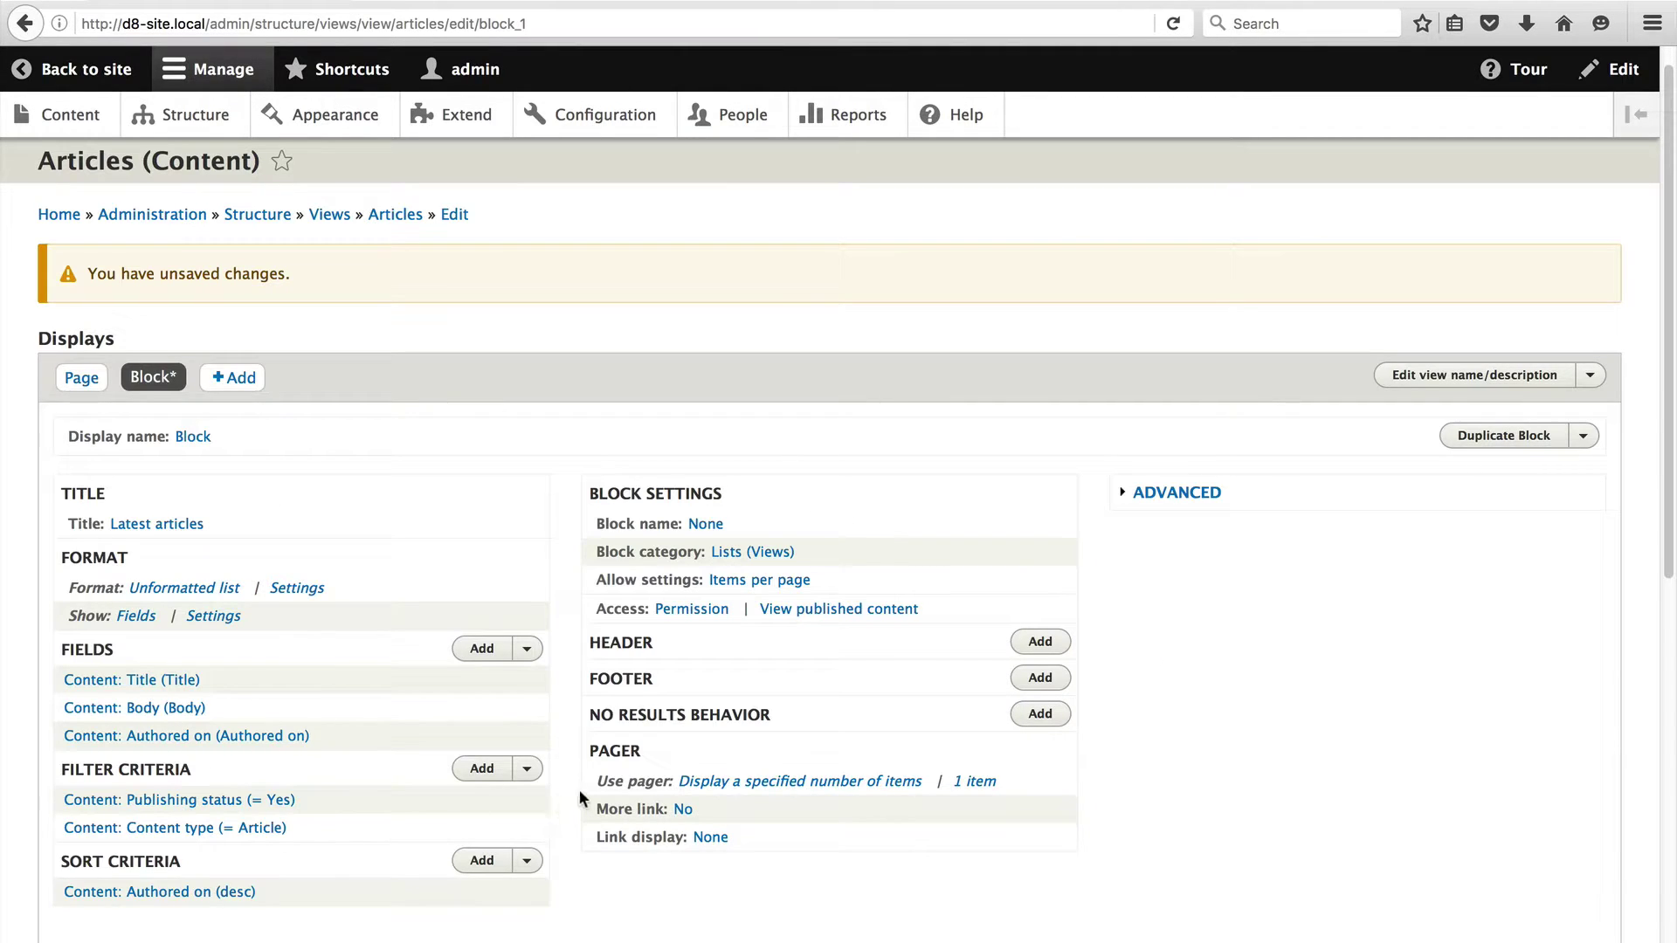
scroll(559, 789, "down", 8)
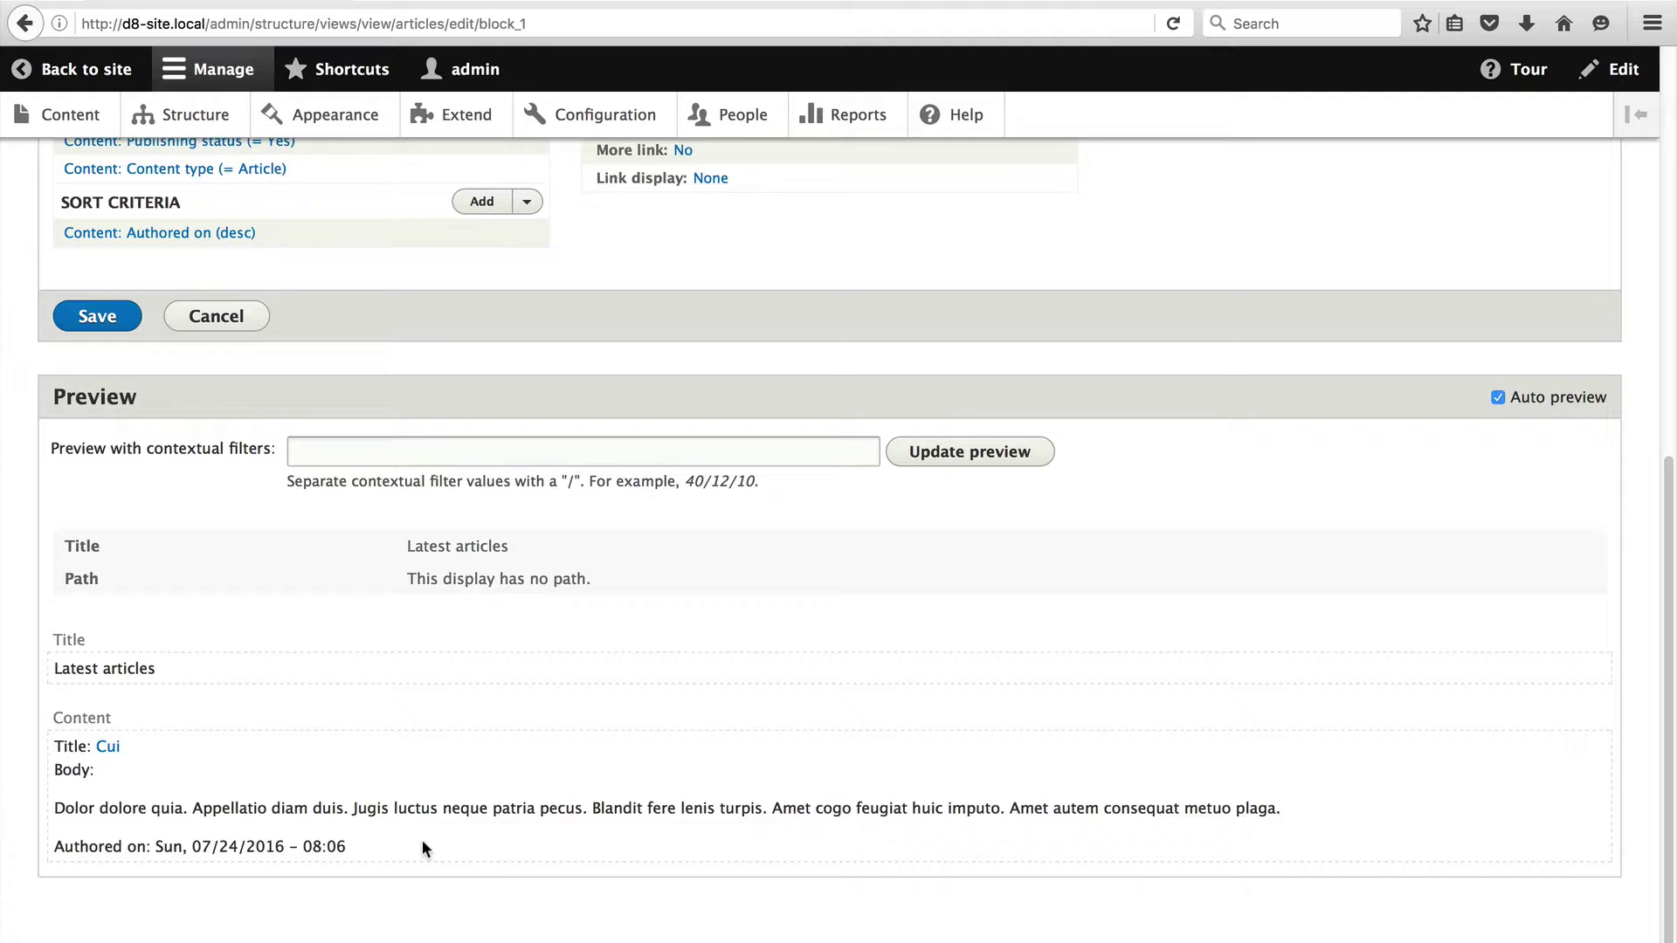
Remove the Body field from the block display only
scroll(555, 657, "up", 7)
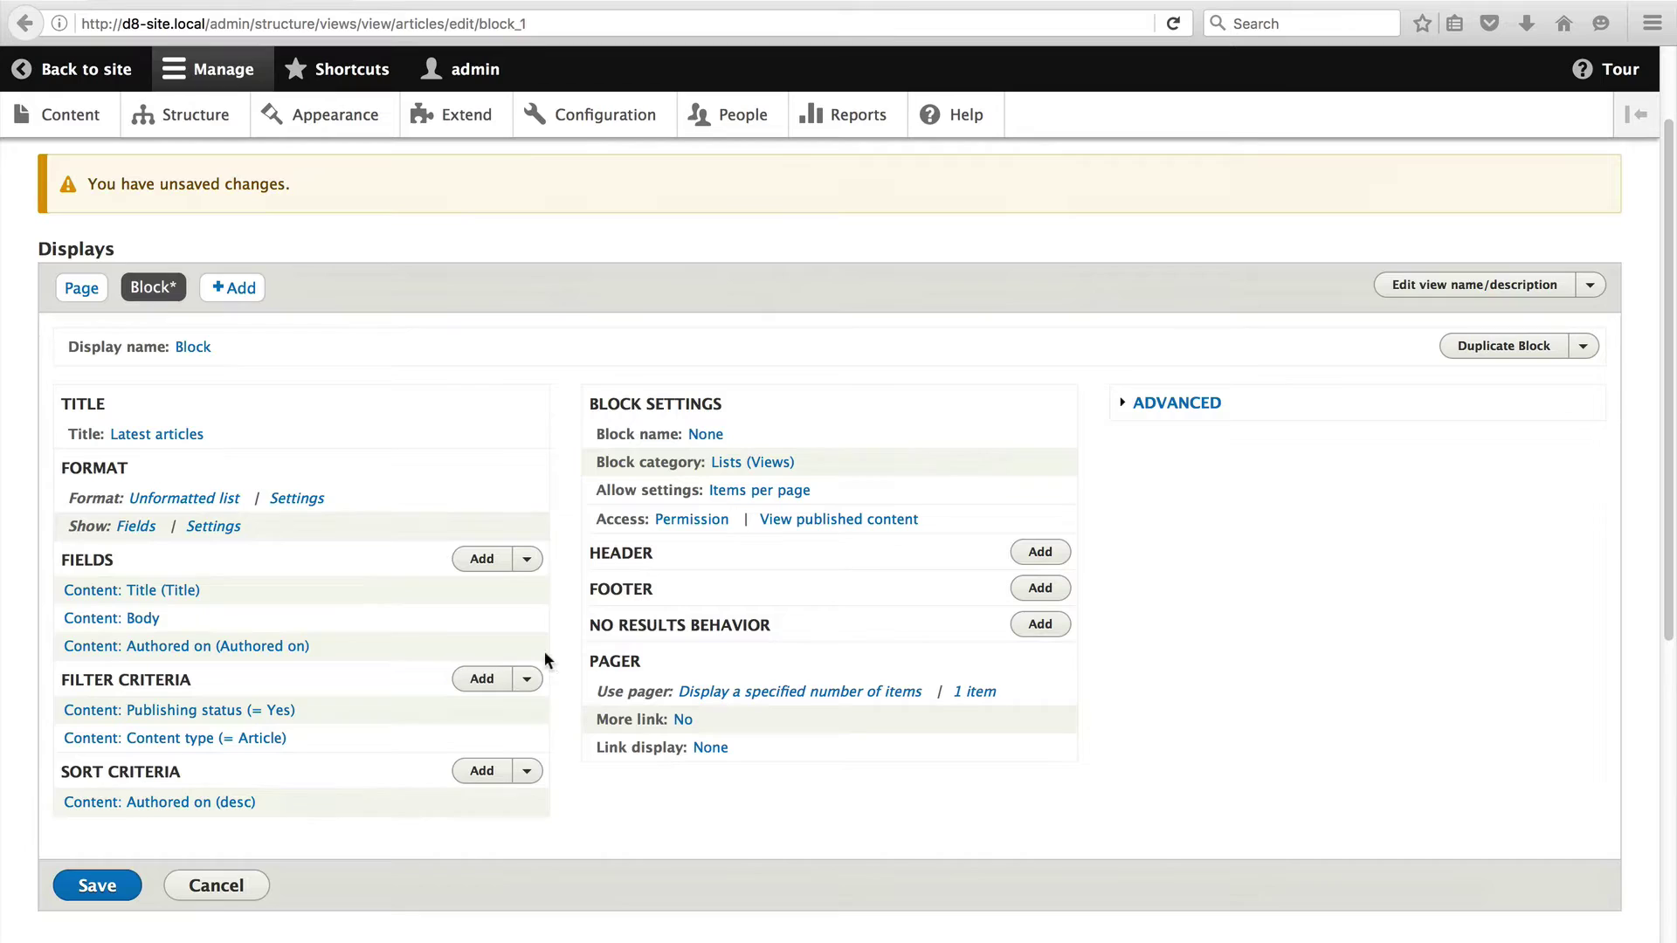
left_click(131, 622)
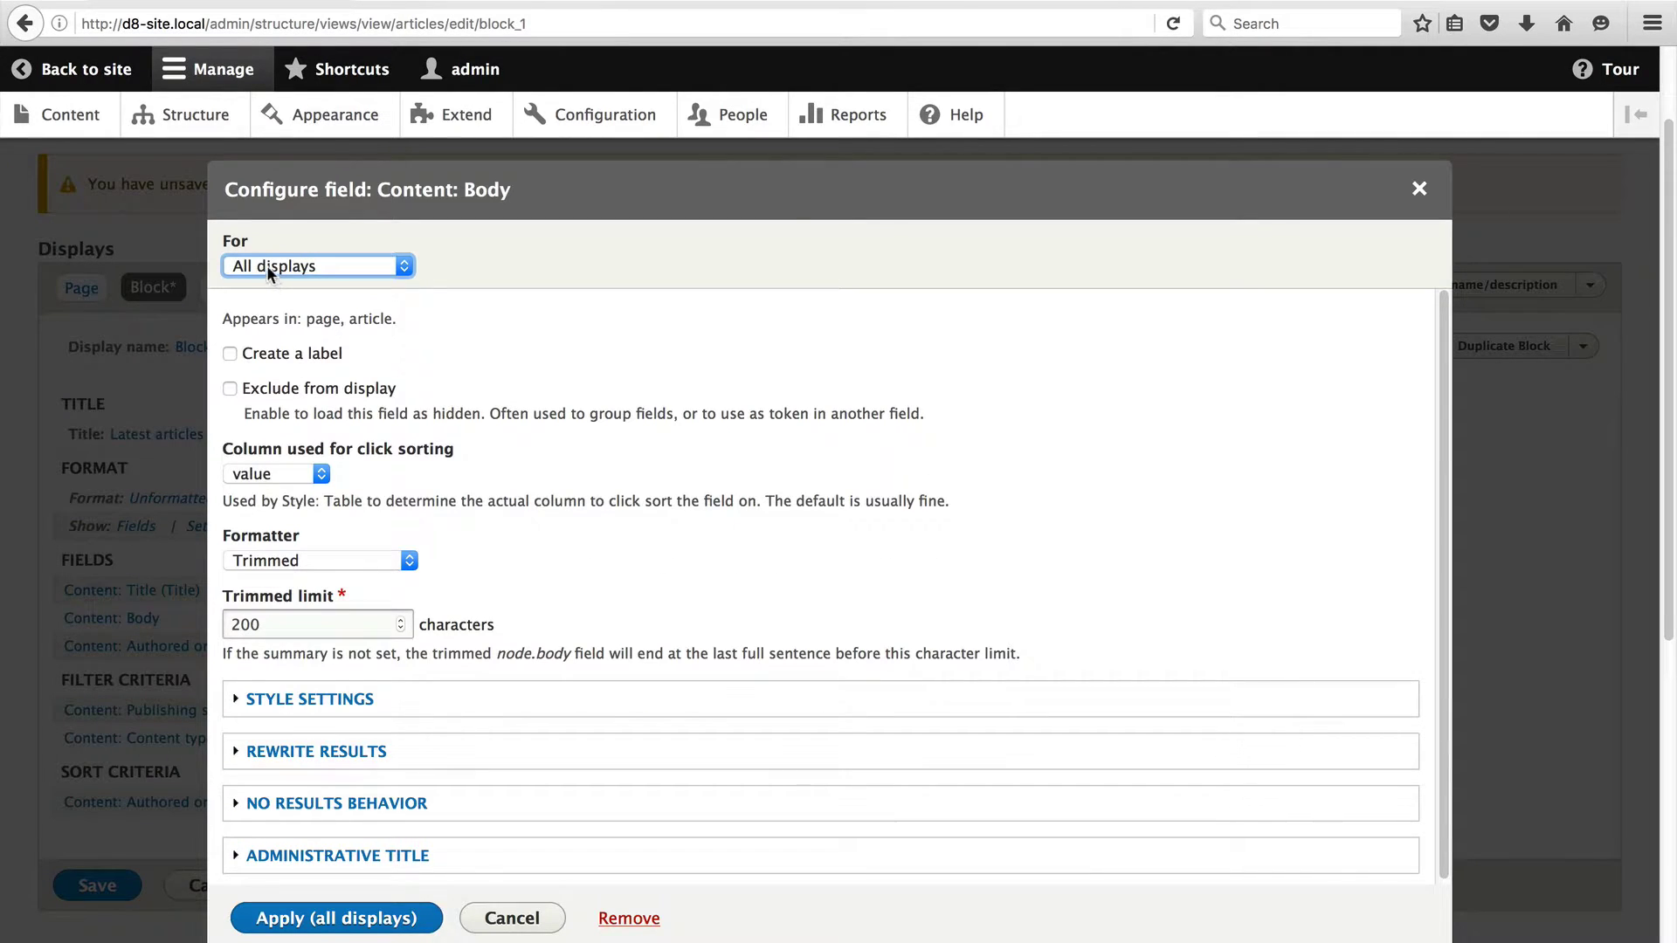
left_click(330, 267)
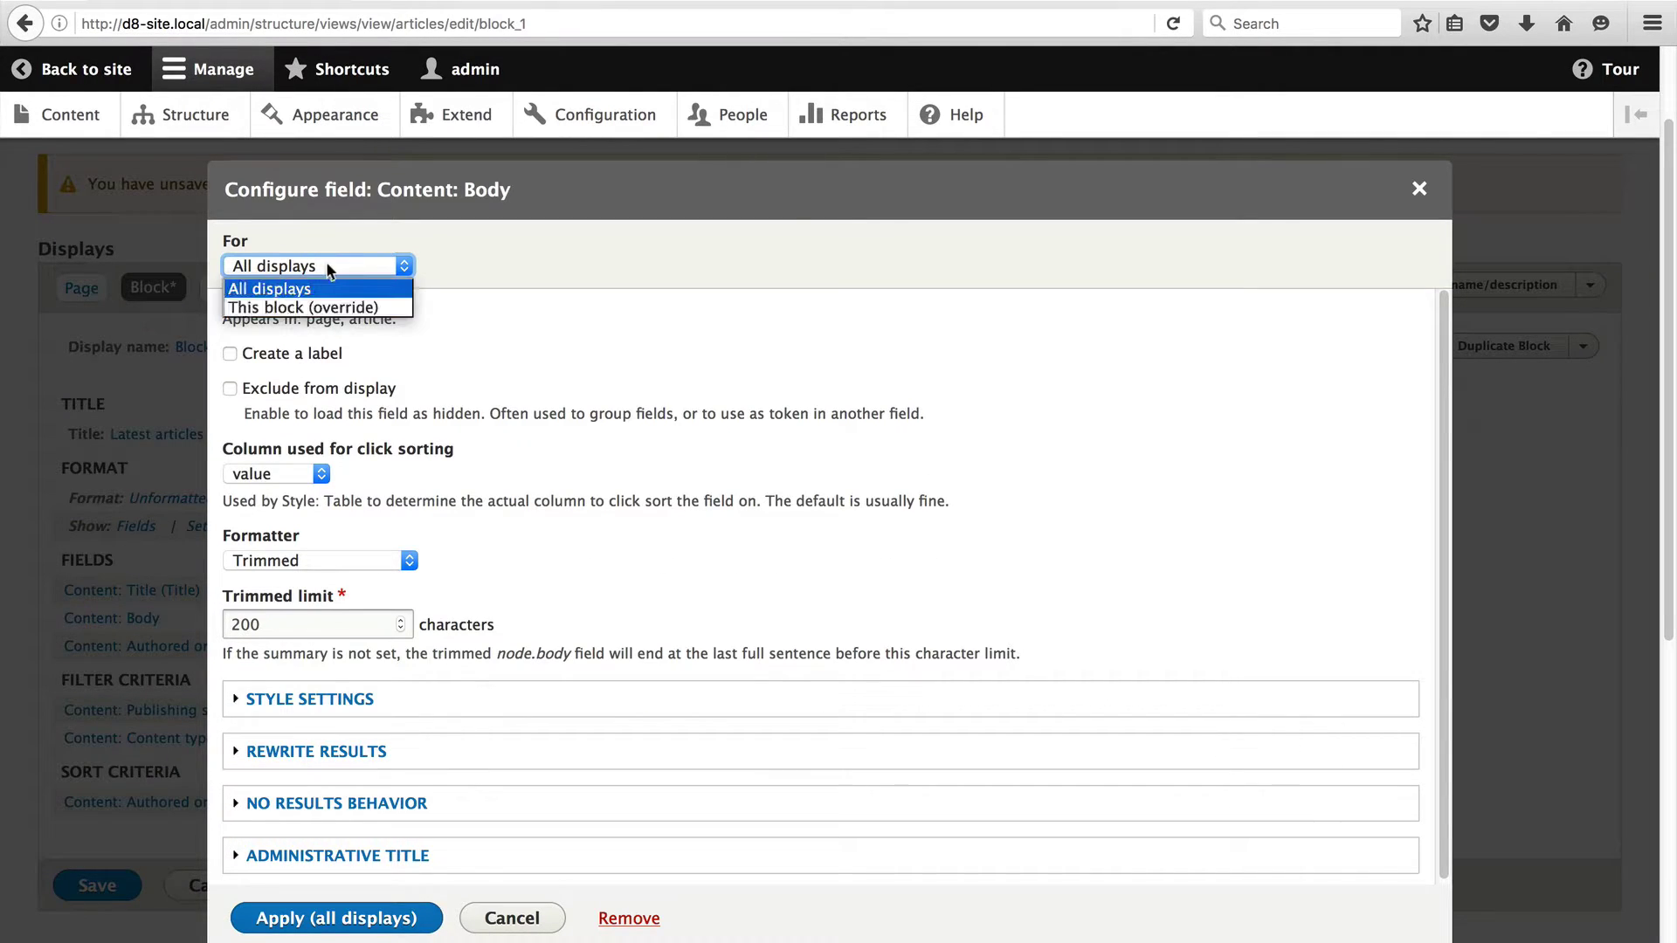
left_click(332, 307)
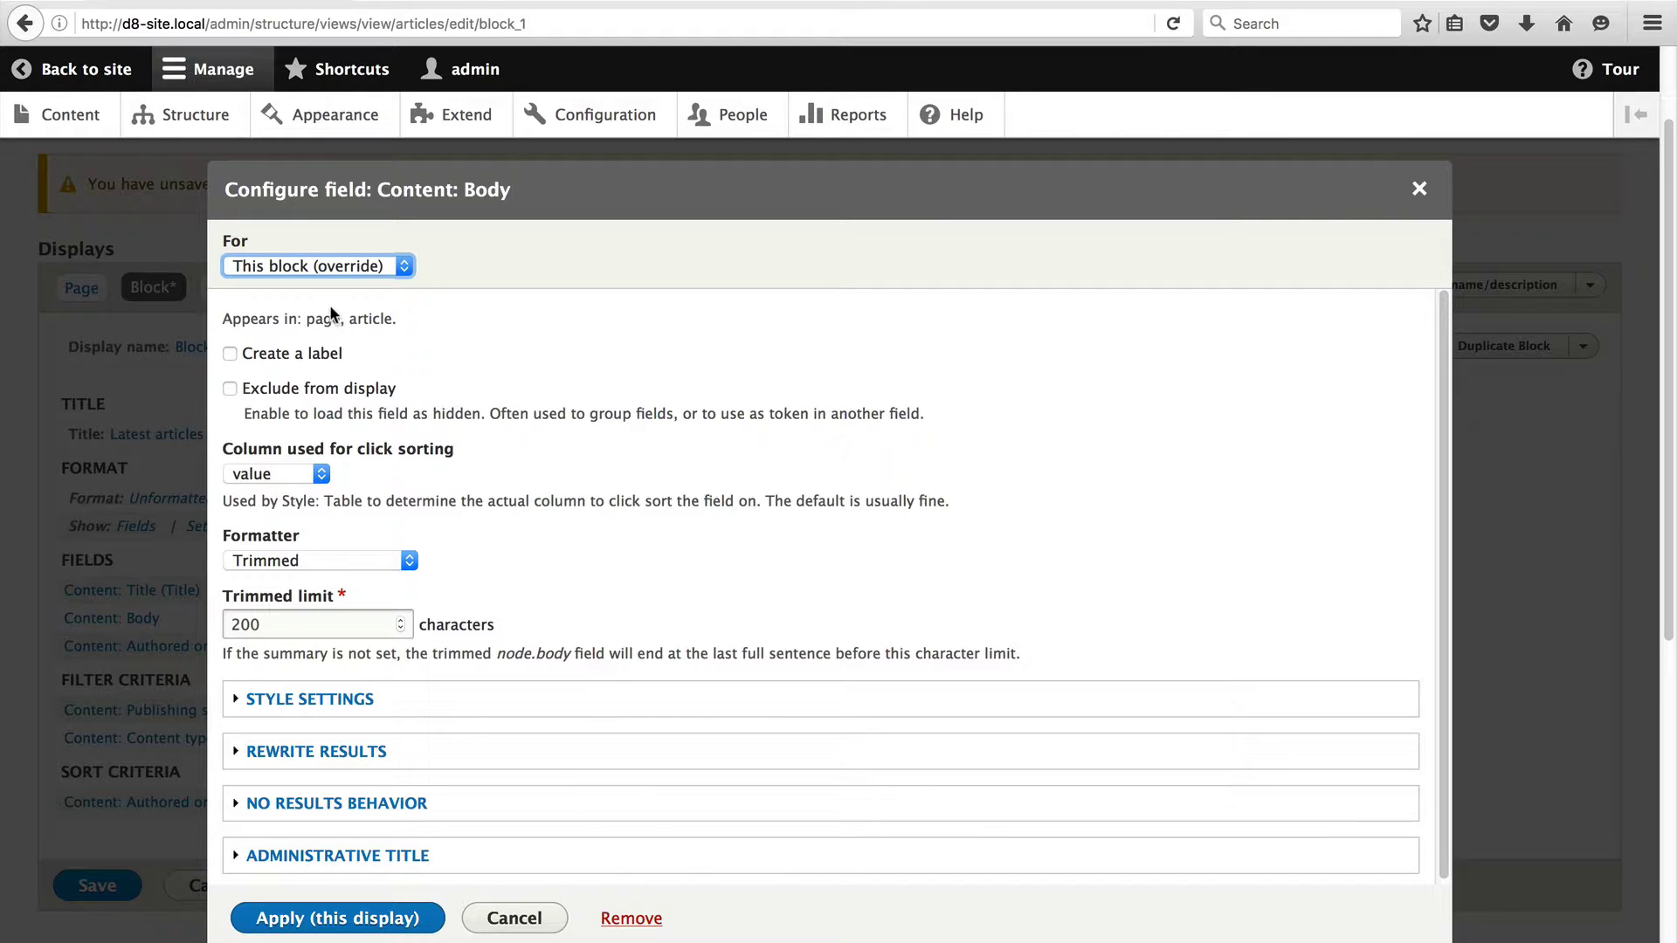
left_click(626, 920)
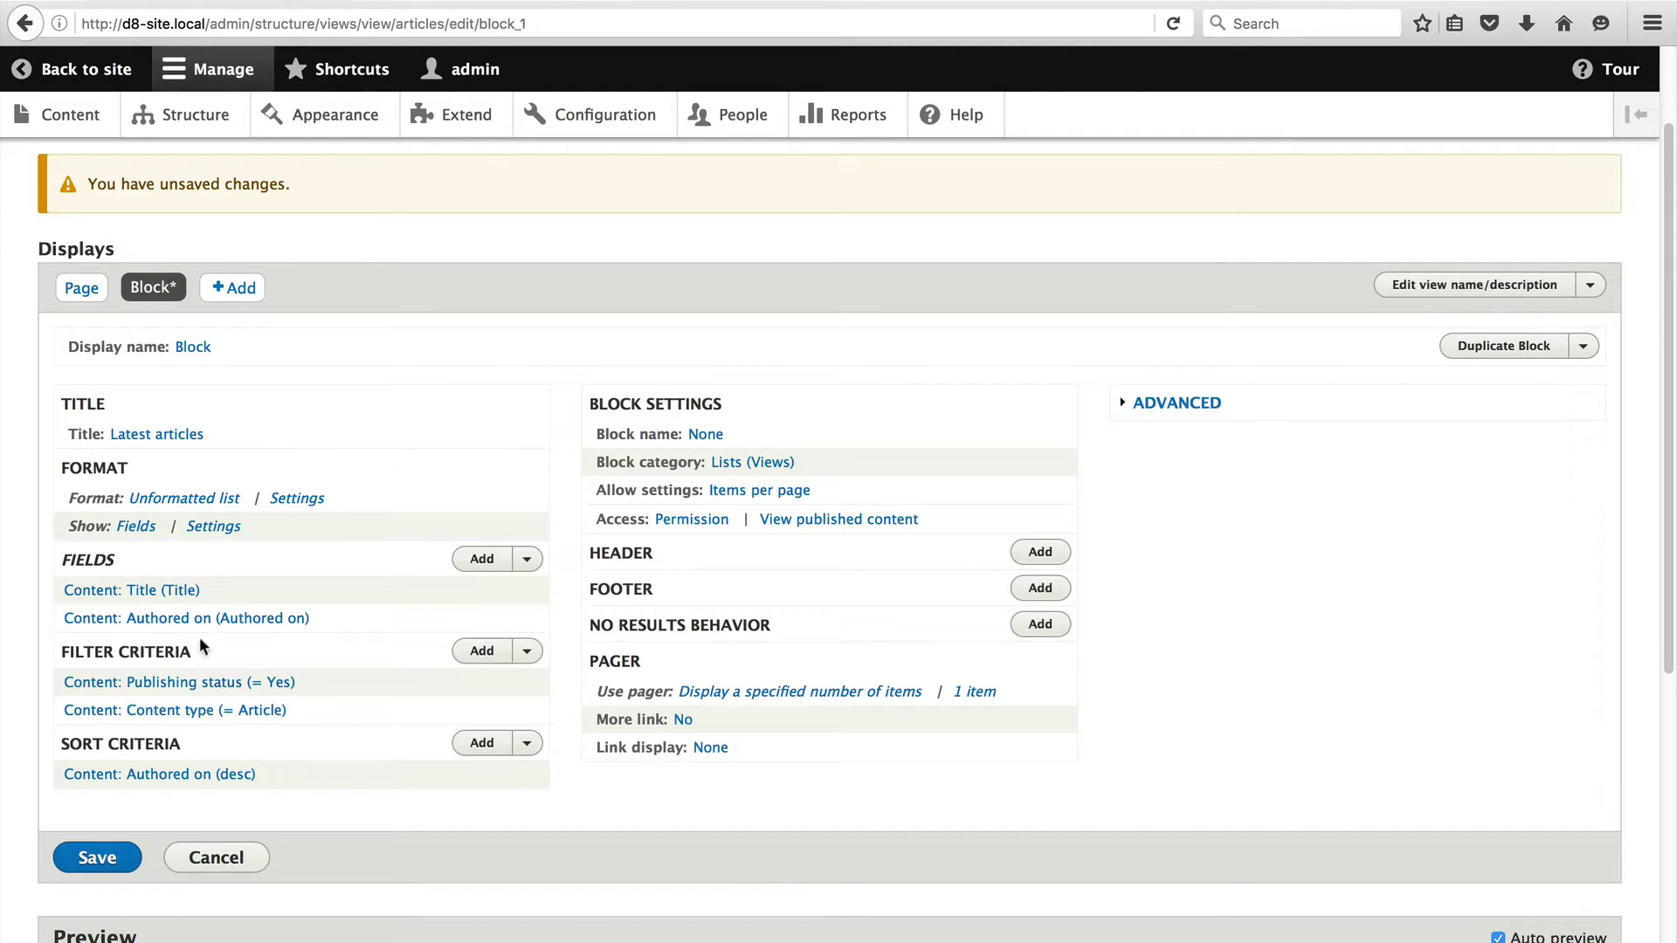
Turn off the labels on the block's Title and Authored on fields
left_click(144, 592)
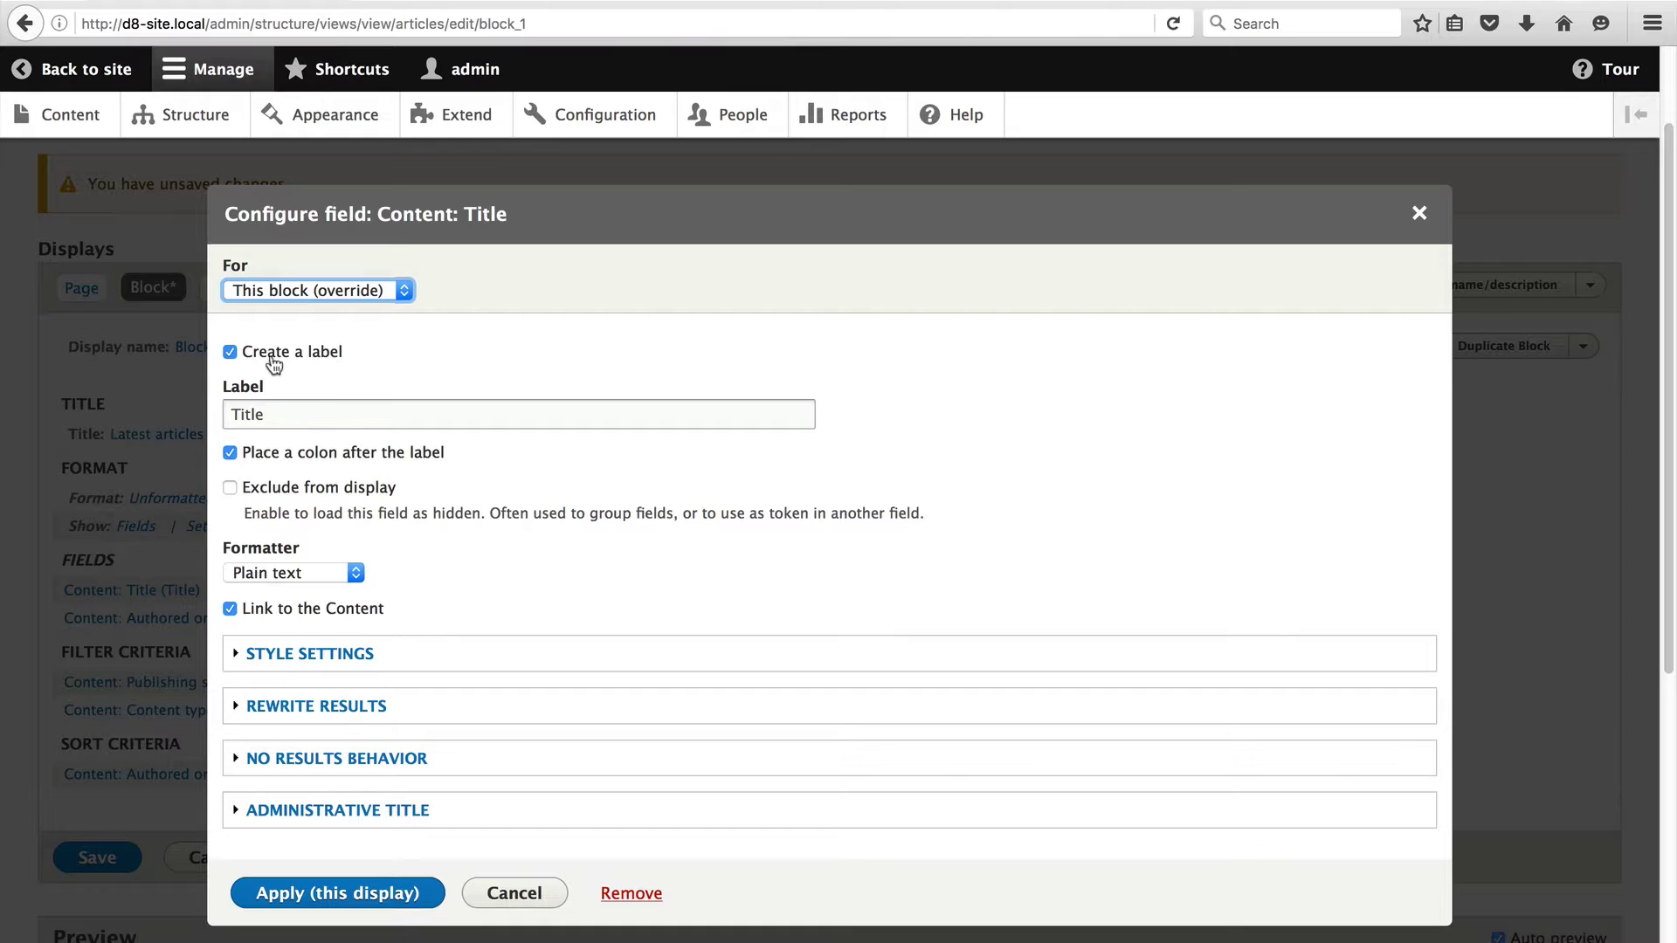
left_click(273, 354)
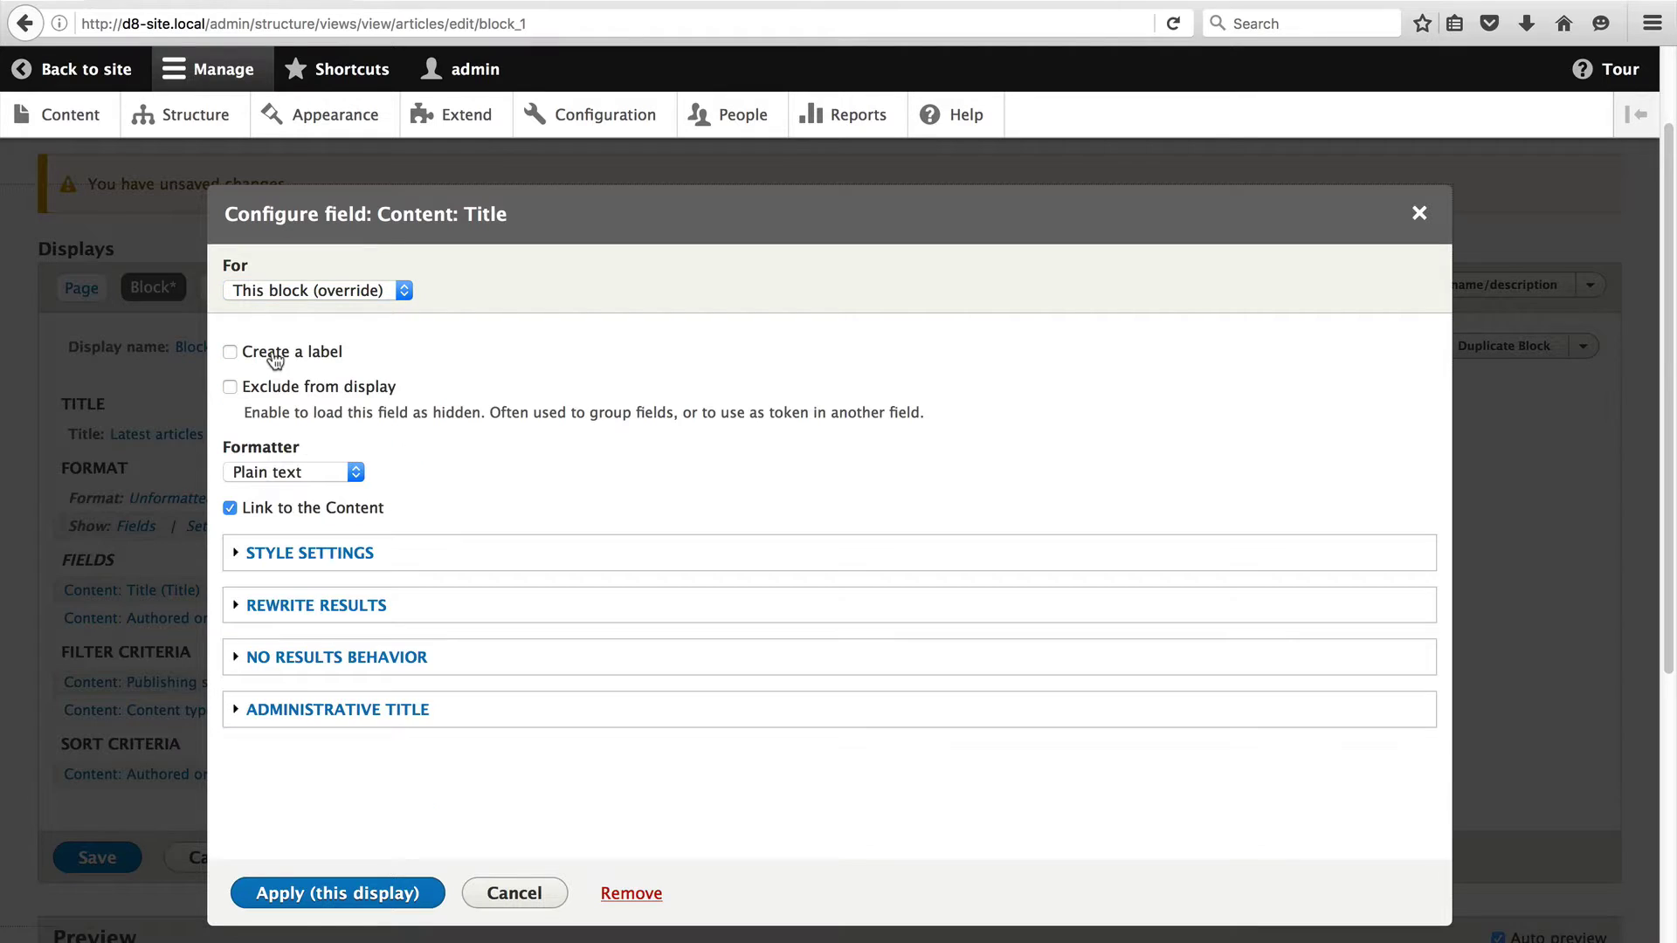
left_click(296, 895)
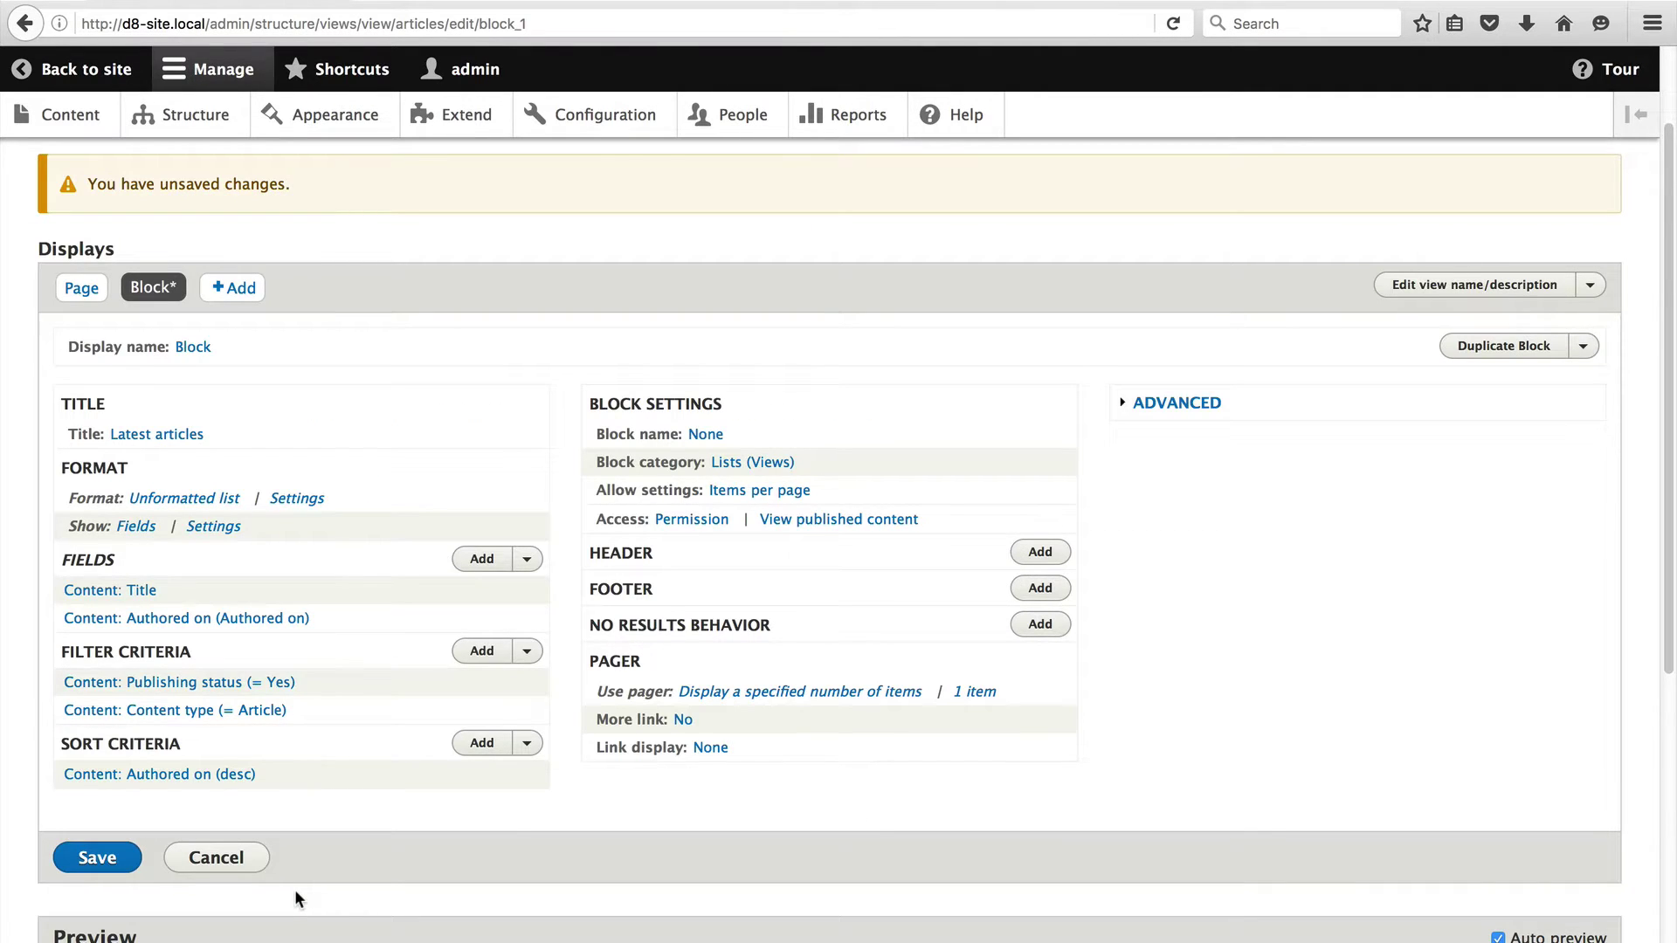
left_click(153, 619)
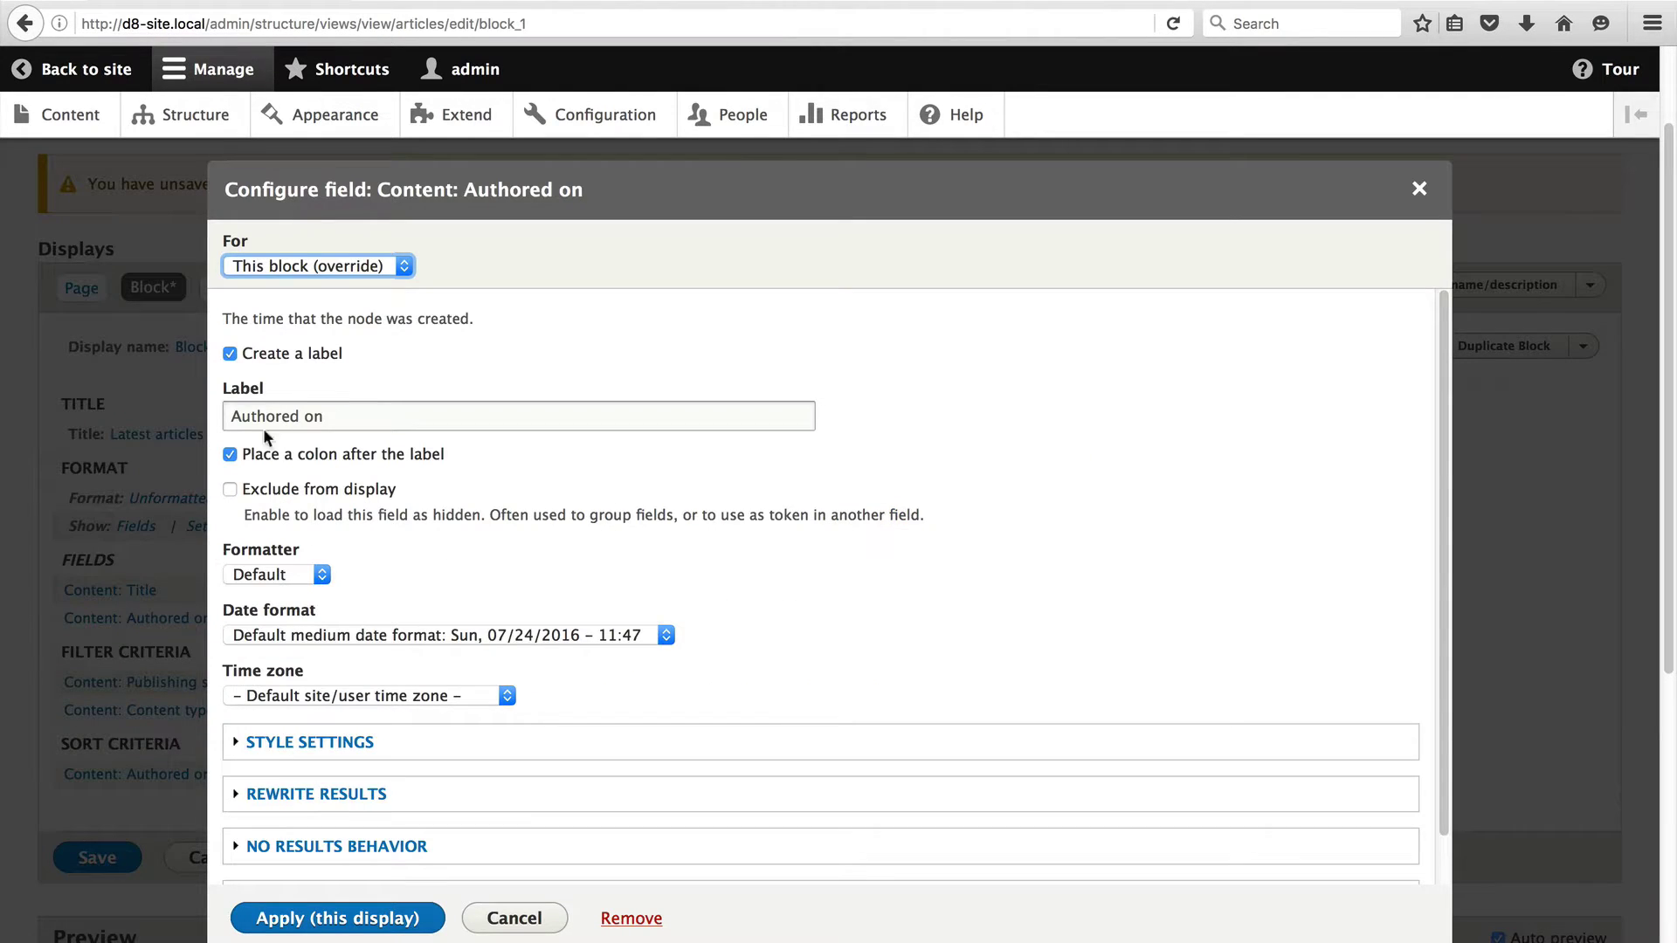
left_click(293, 356)
left_click(321, 919)
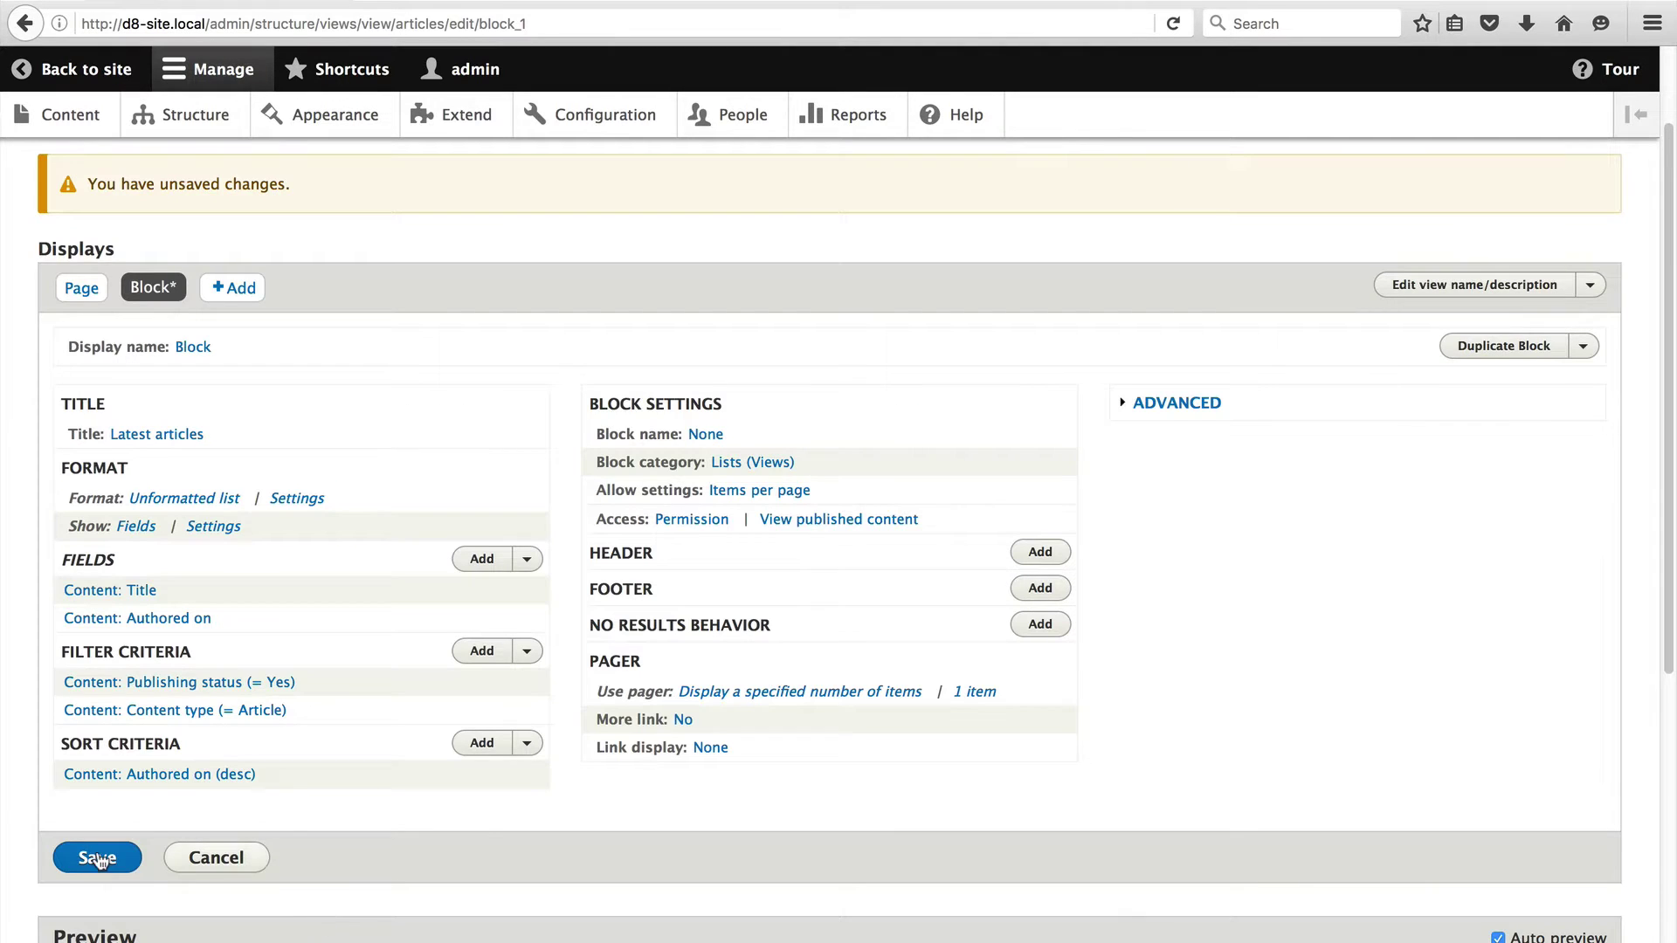
Save the Articles view and check the preview shows one article's title and date
left_click(98, 859)
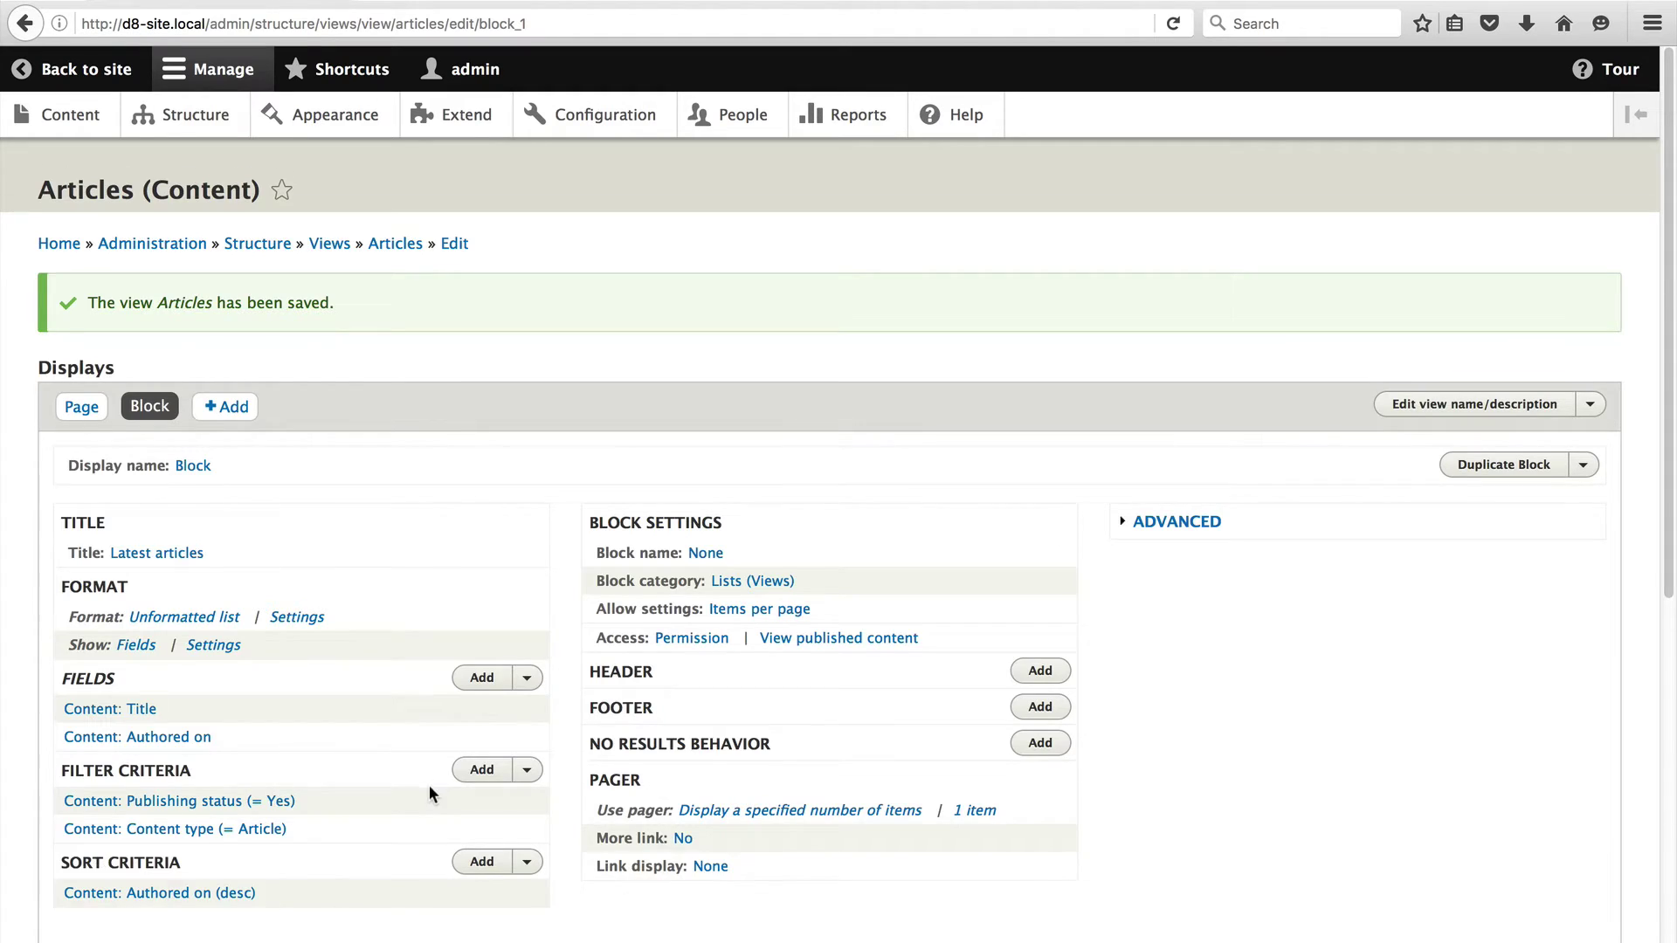
scroll(428, 784, "down", 5)
scroll(428, 789, "down", 2)
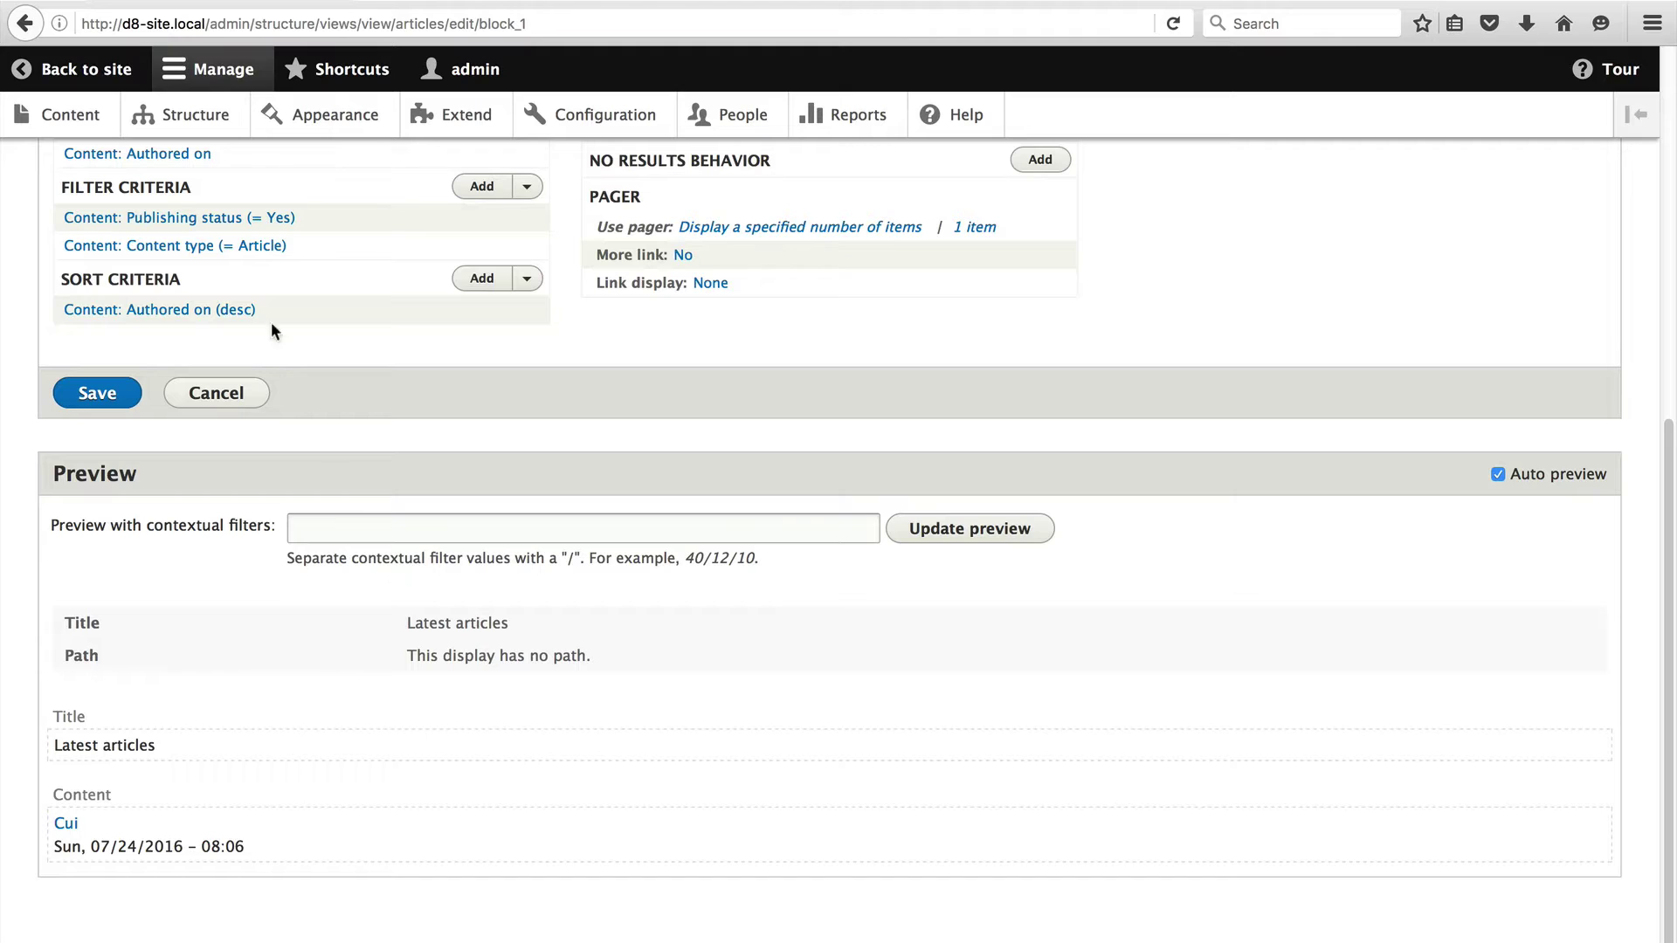
In Structure > Block layout, list the blocks available for the Sidebar first region
left_click(191, 130)
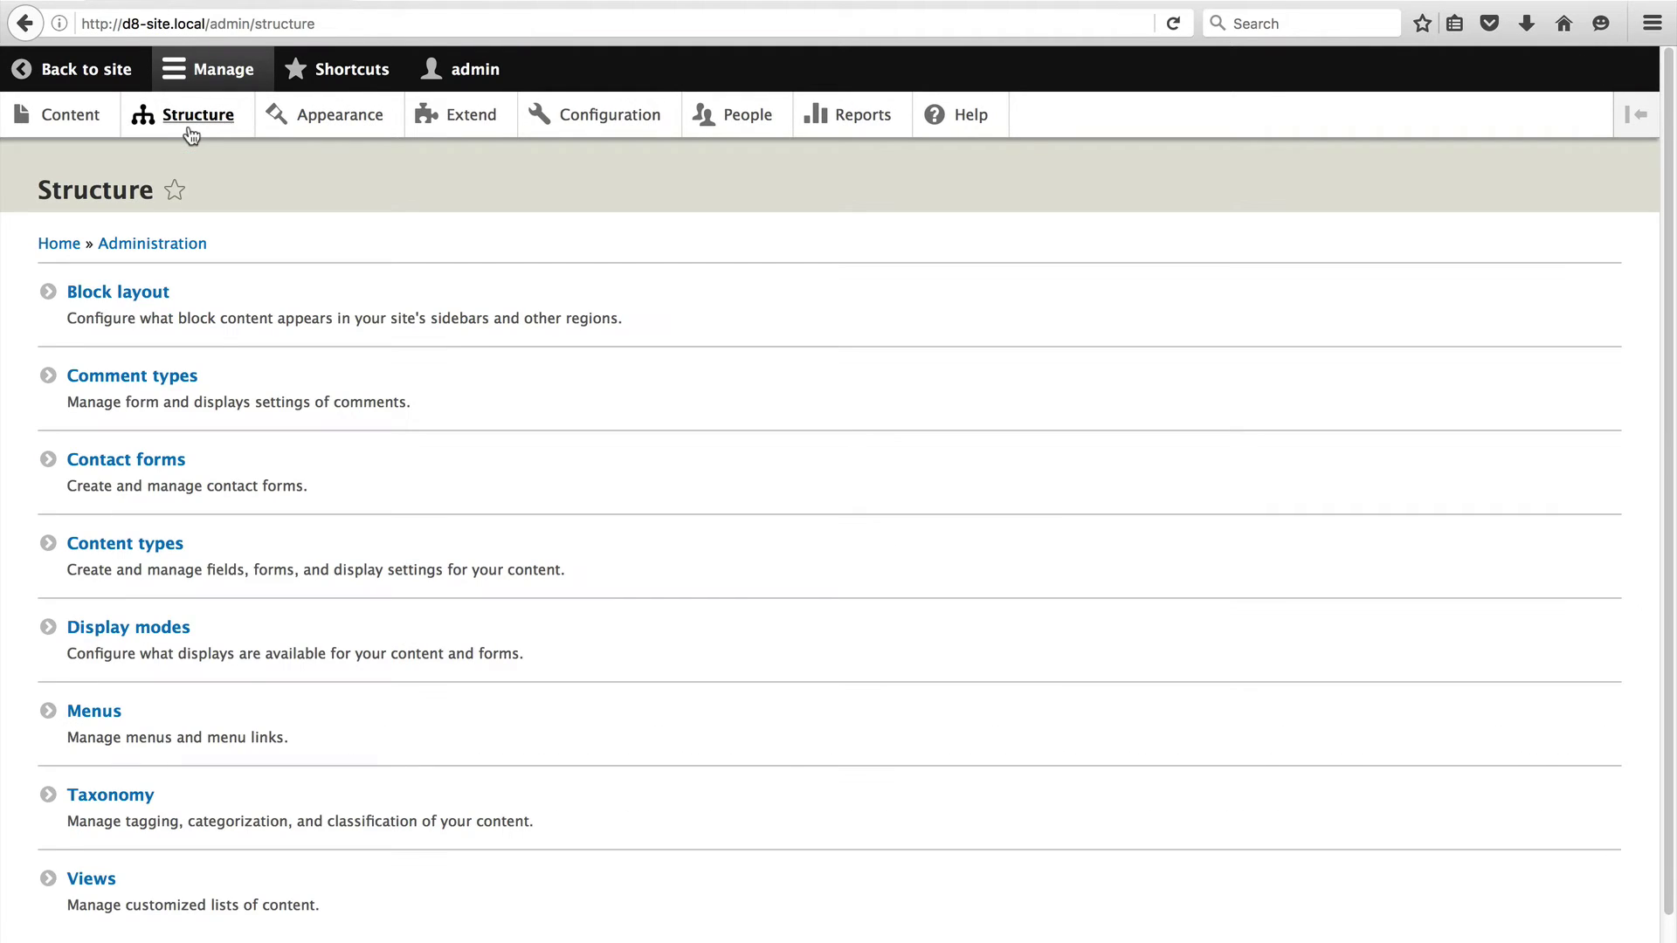
left_click(101, 299)
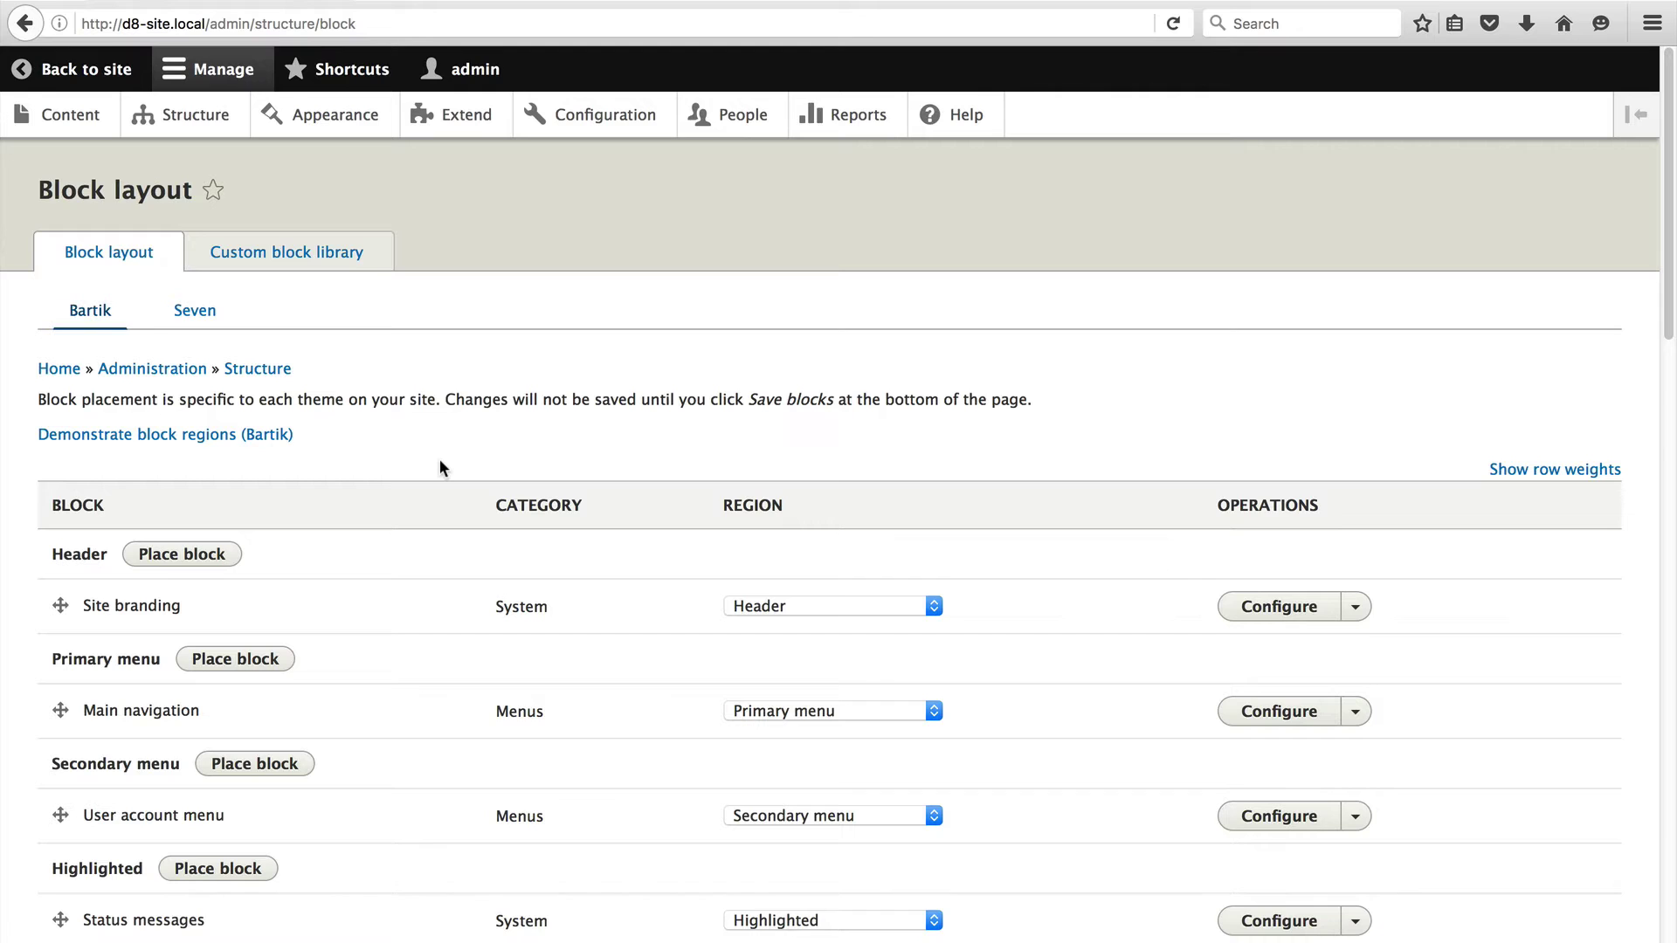
scroll(440, 461, "down", 3)
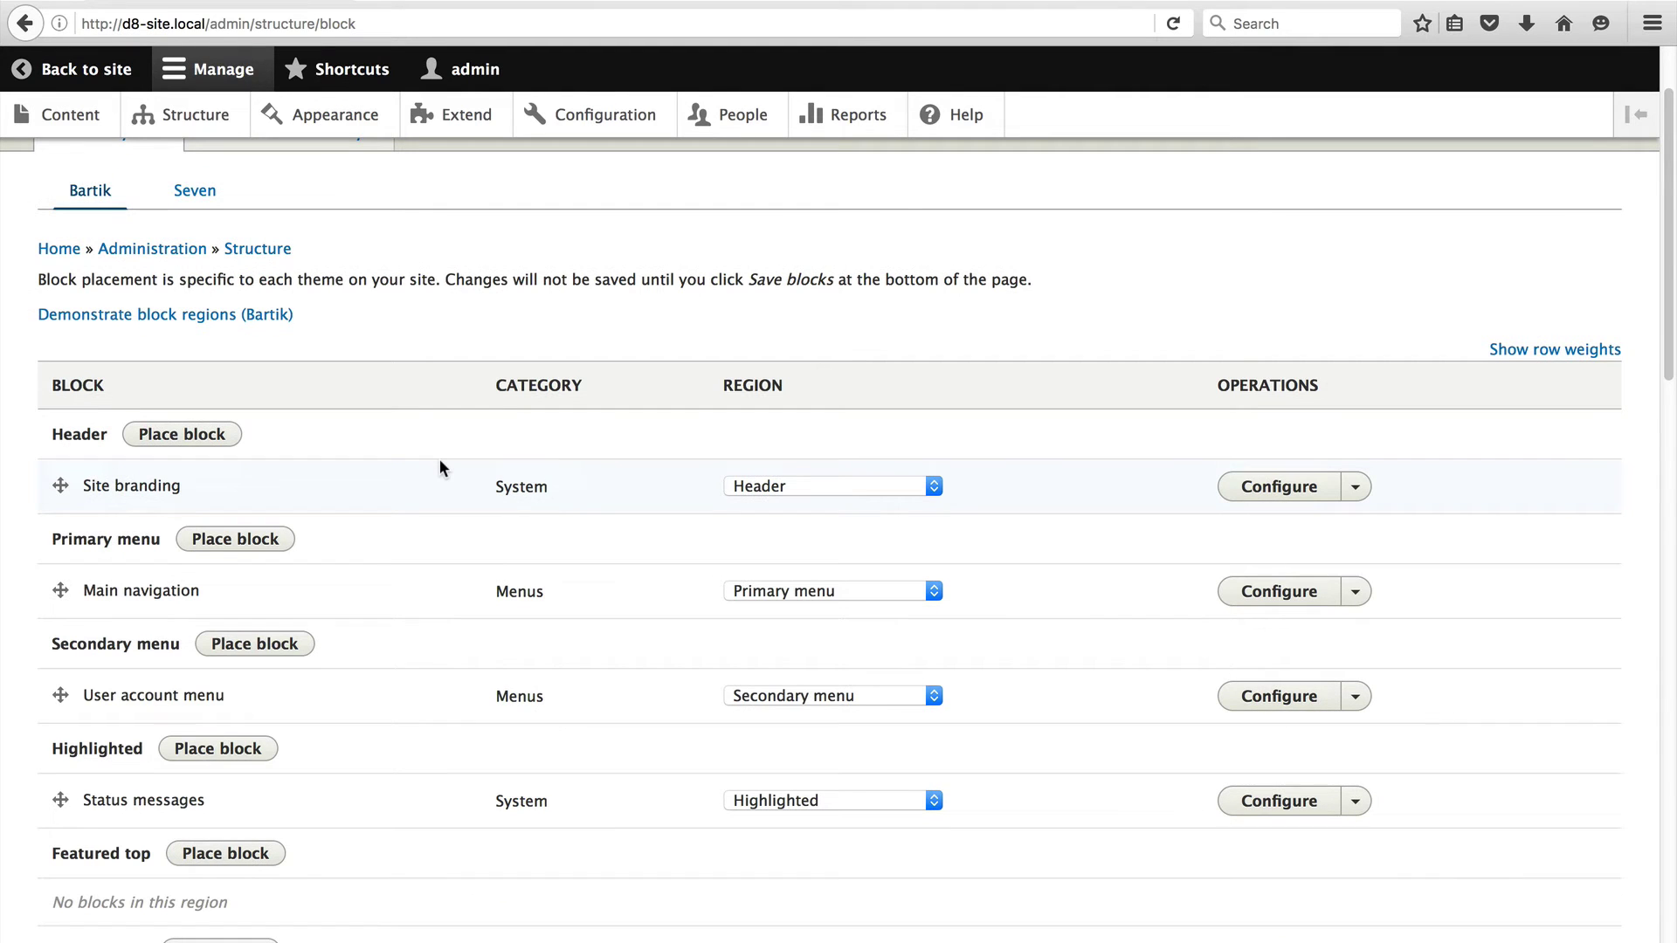
scroll(439, 460, "down", 12)
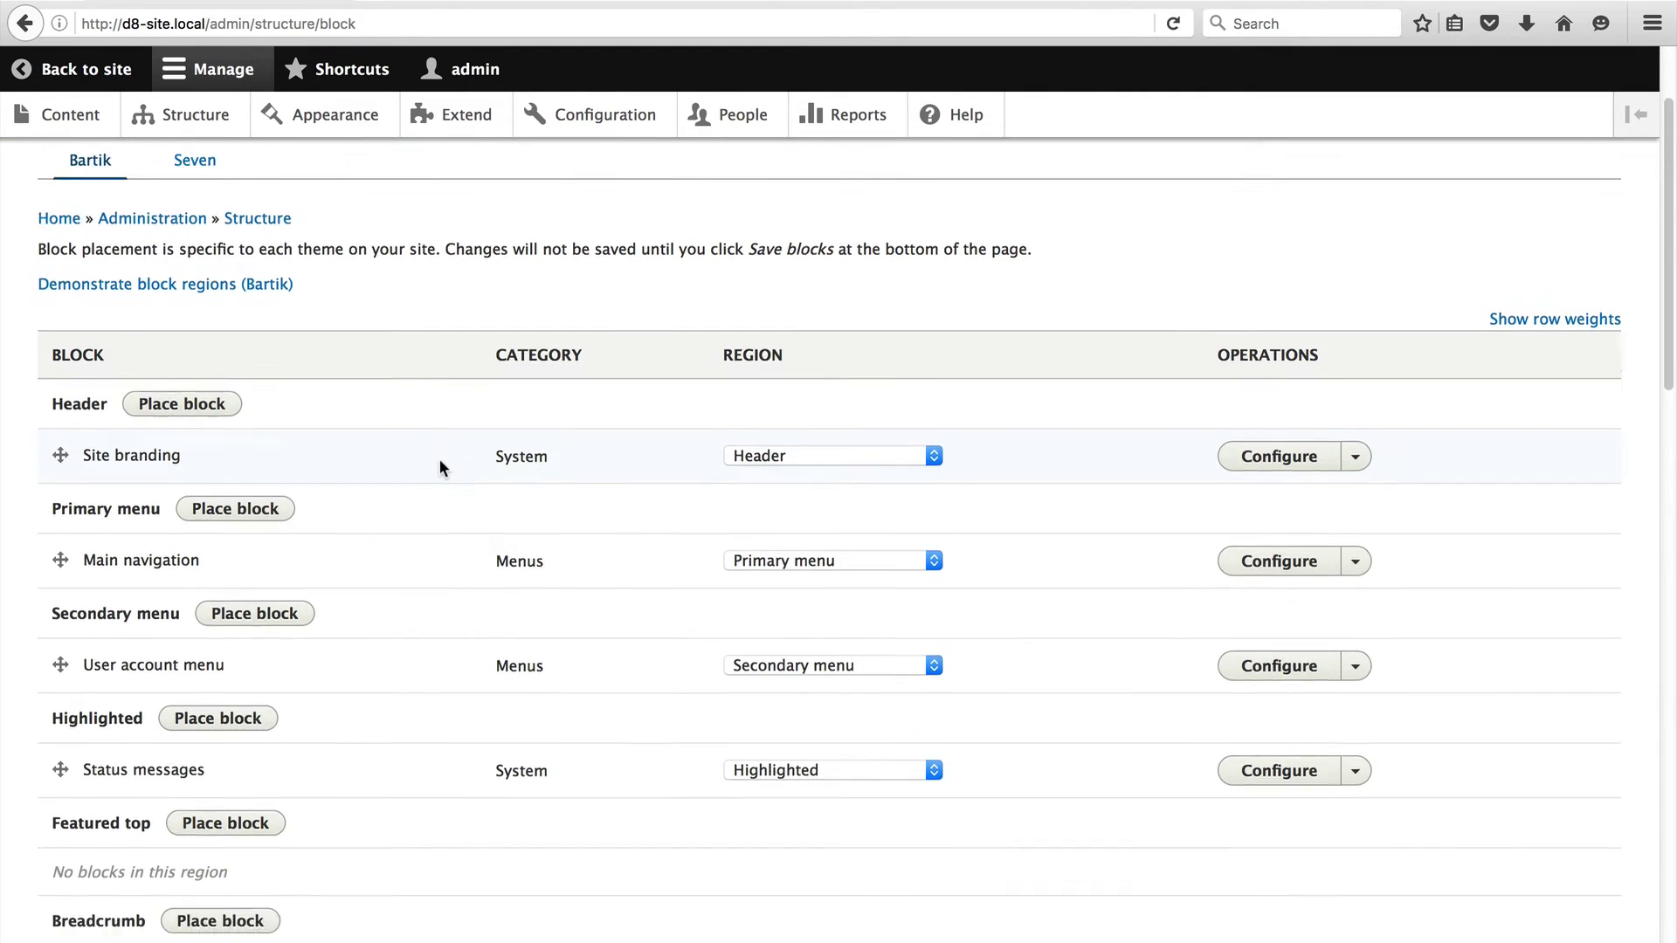
scroll(439, 460, "down", 5)
scroll(439, 458, "down", 2)
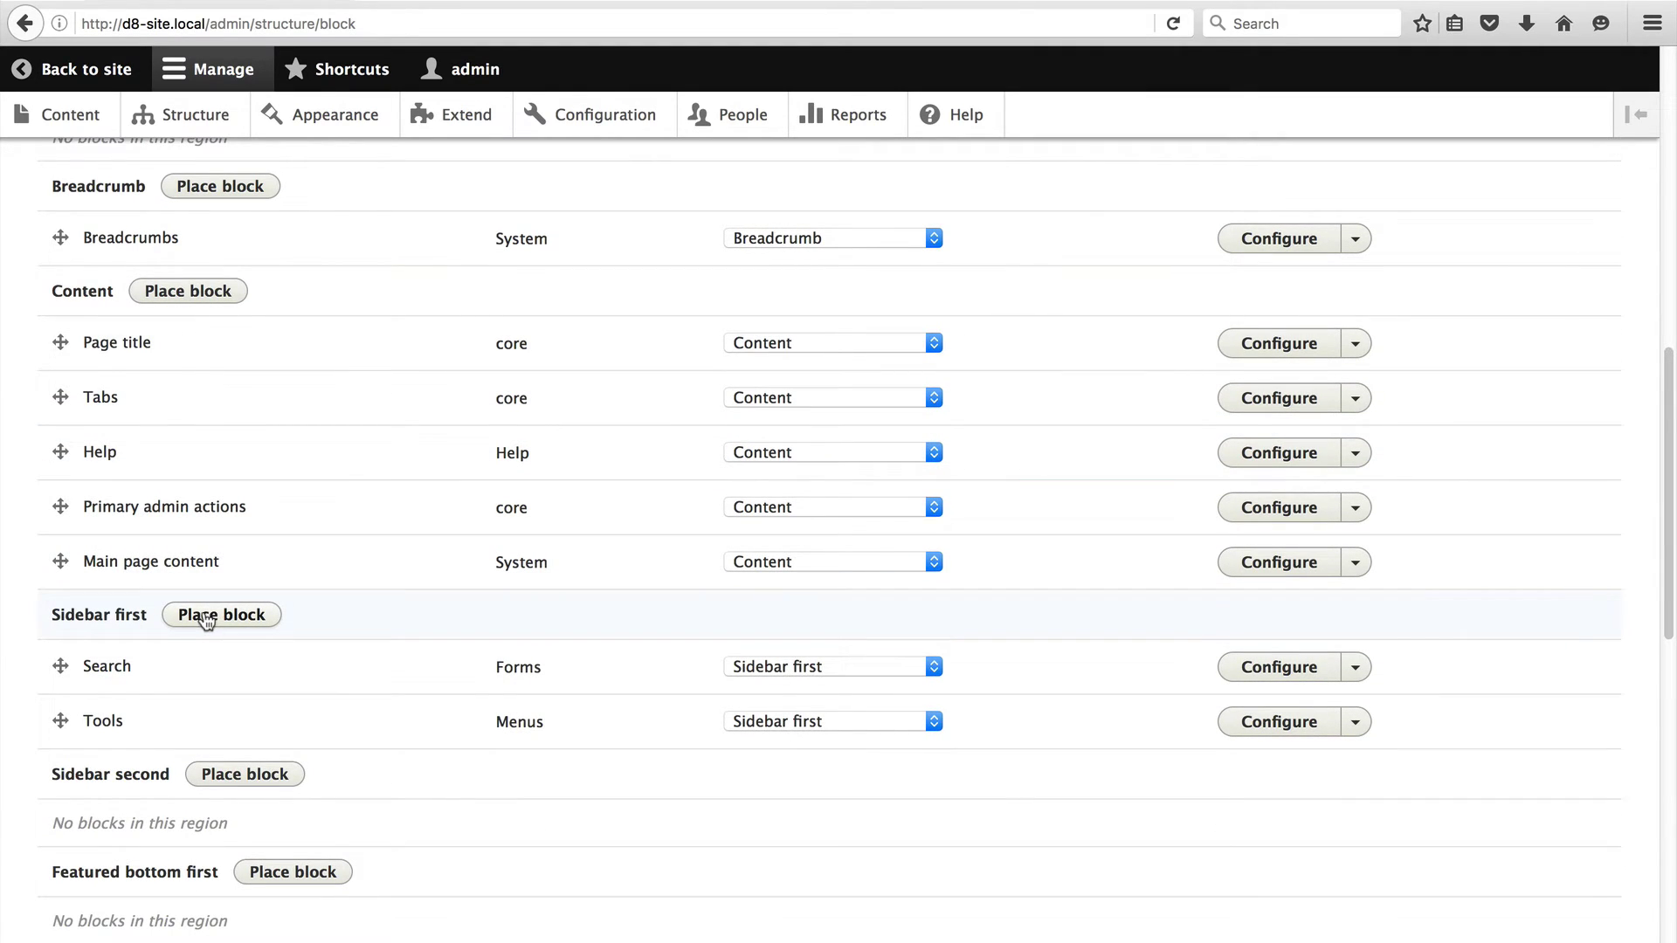
left_click(207, 617)
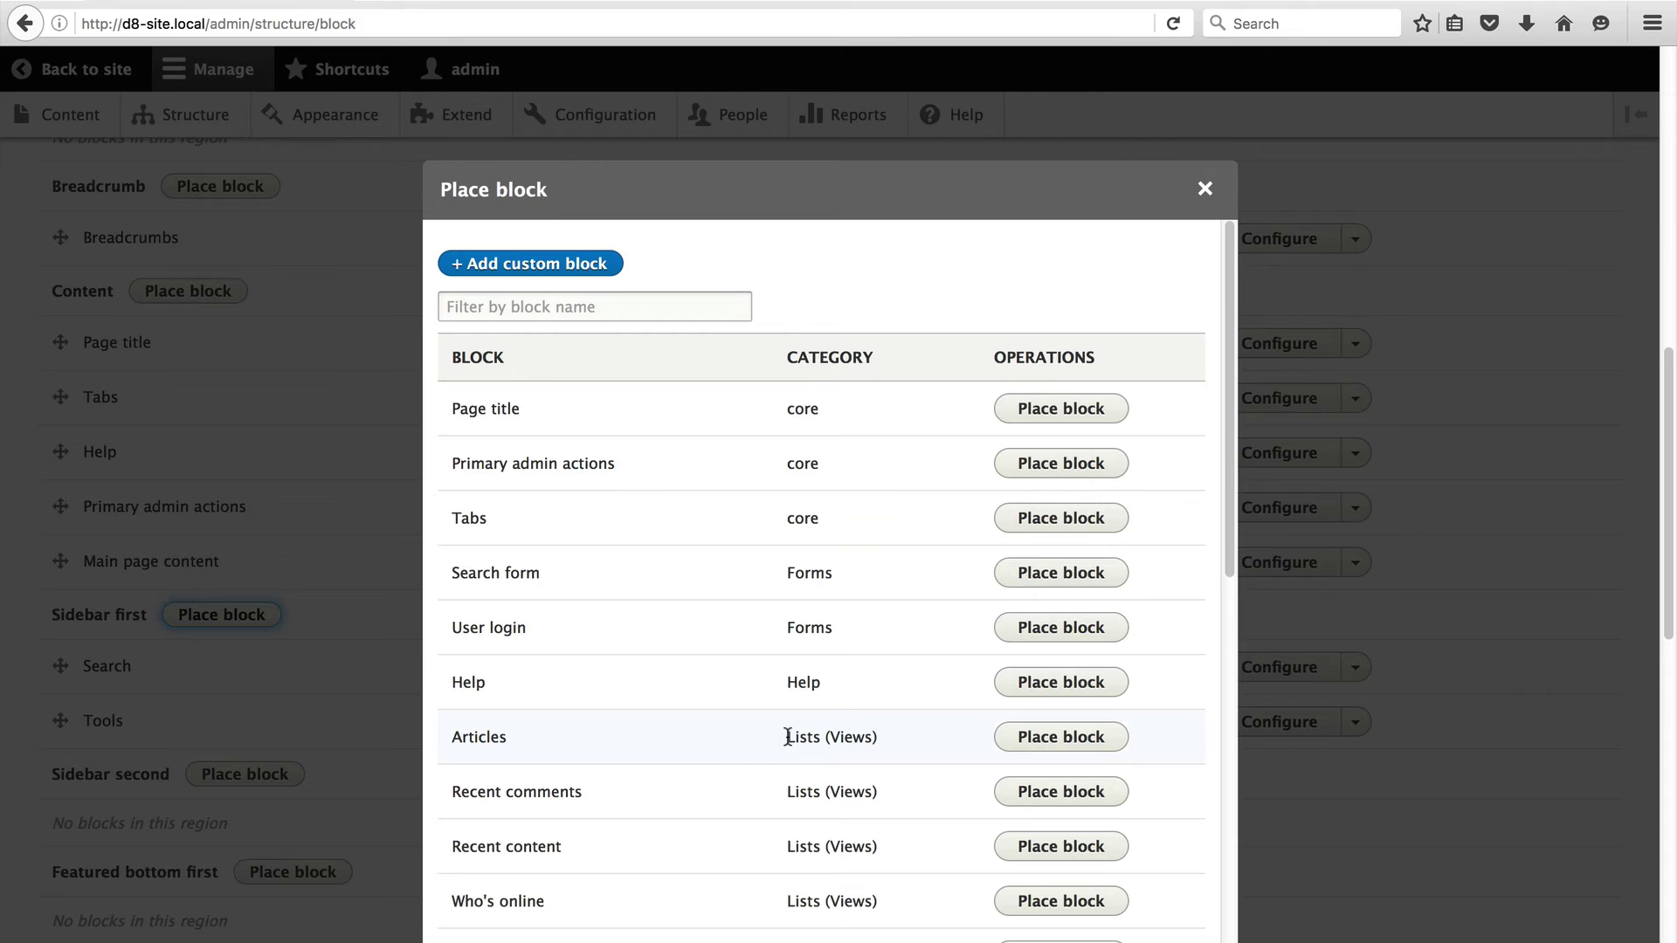
scroll(839, 734, "down", 2)
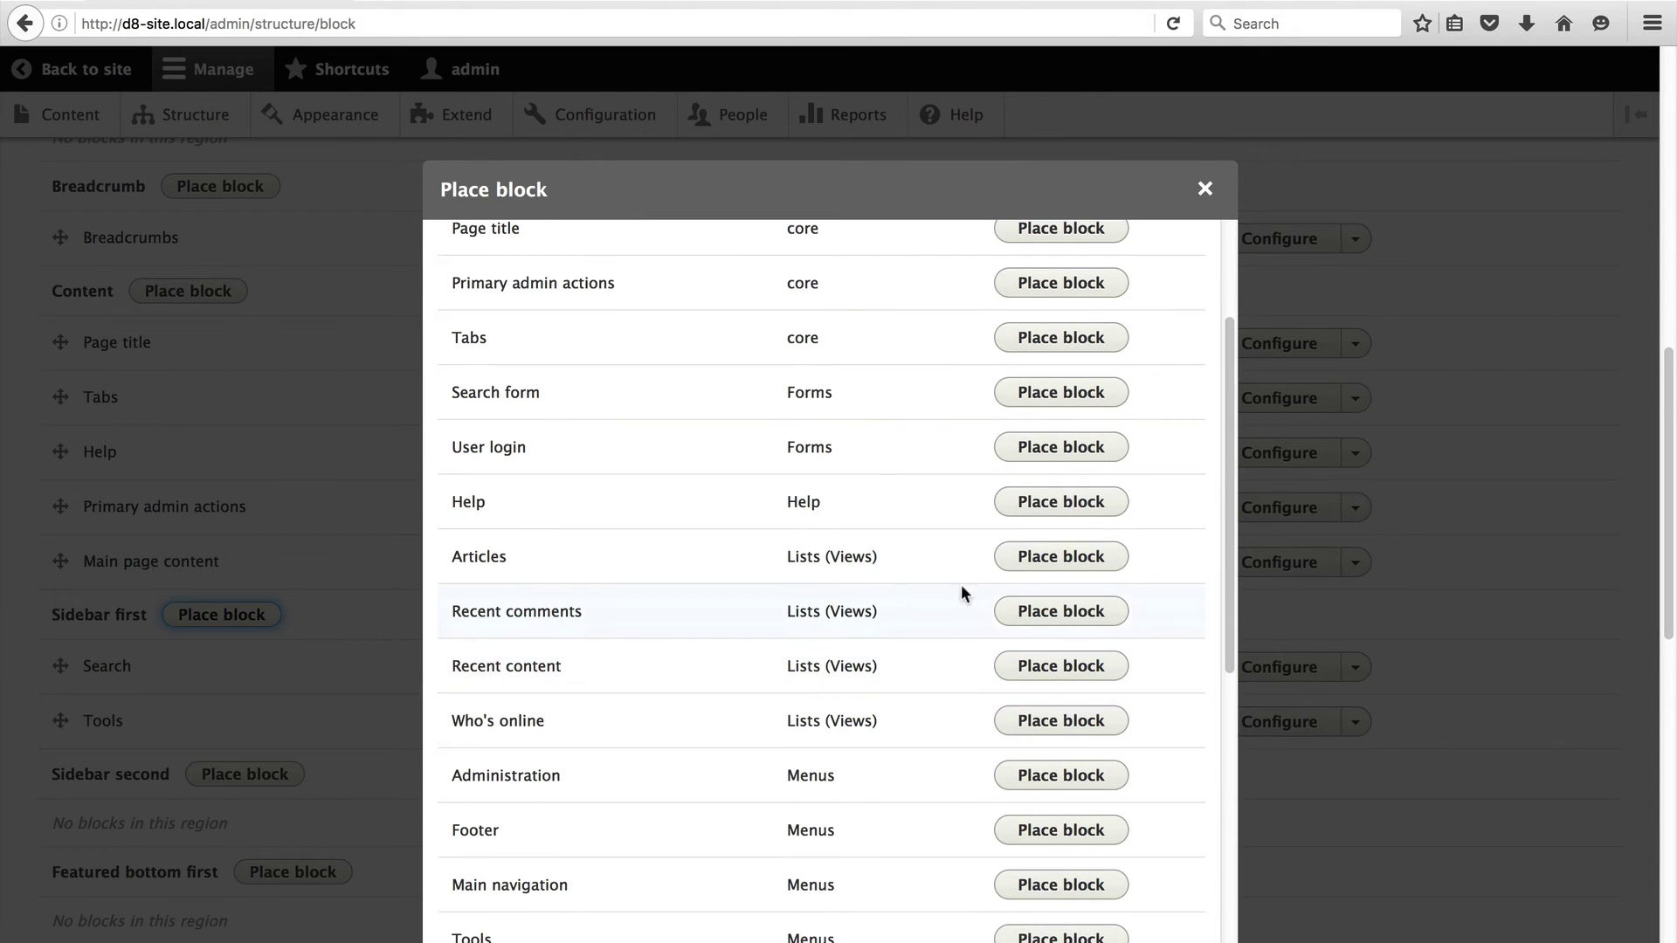
Place the Articles block in Sidebar first, drag it above Search, and save the block order
left_click(1063, 556)
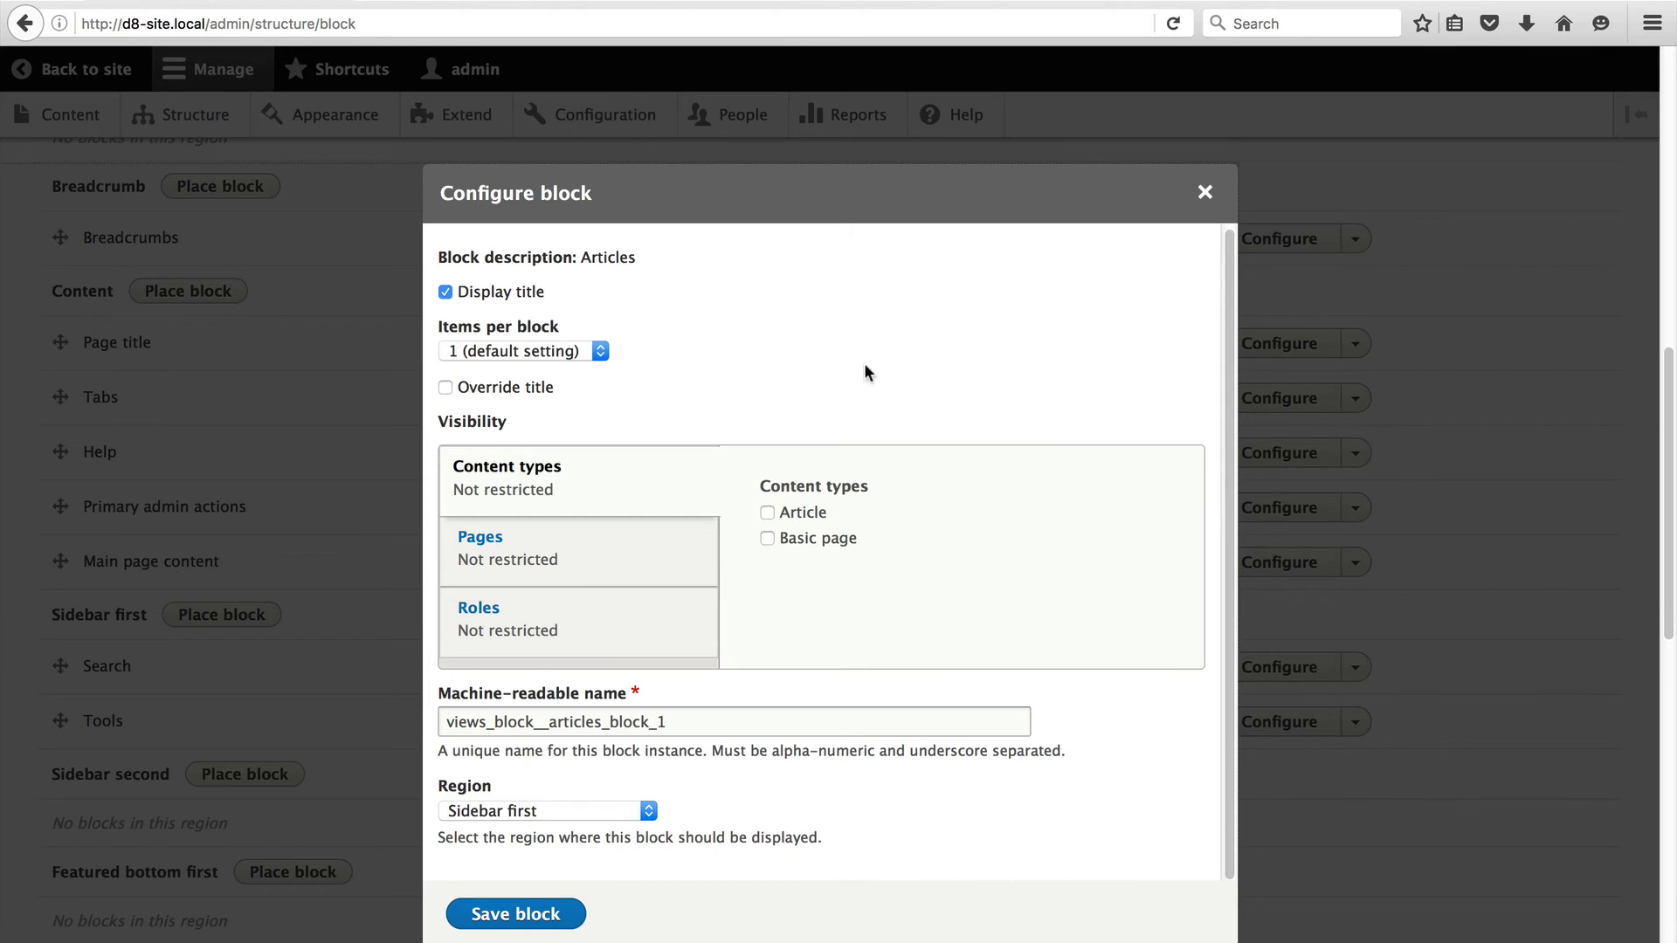
left_click(530, 917)
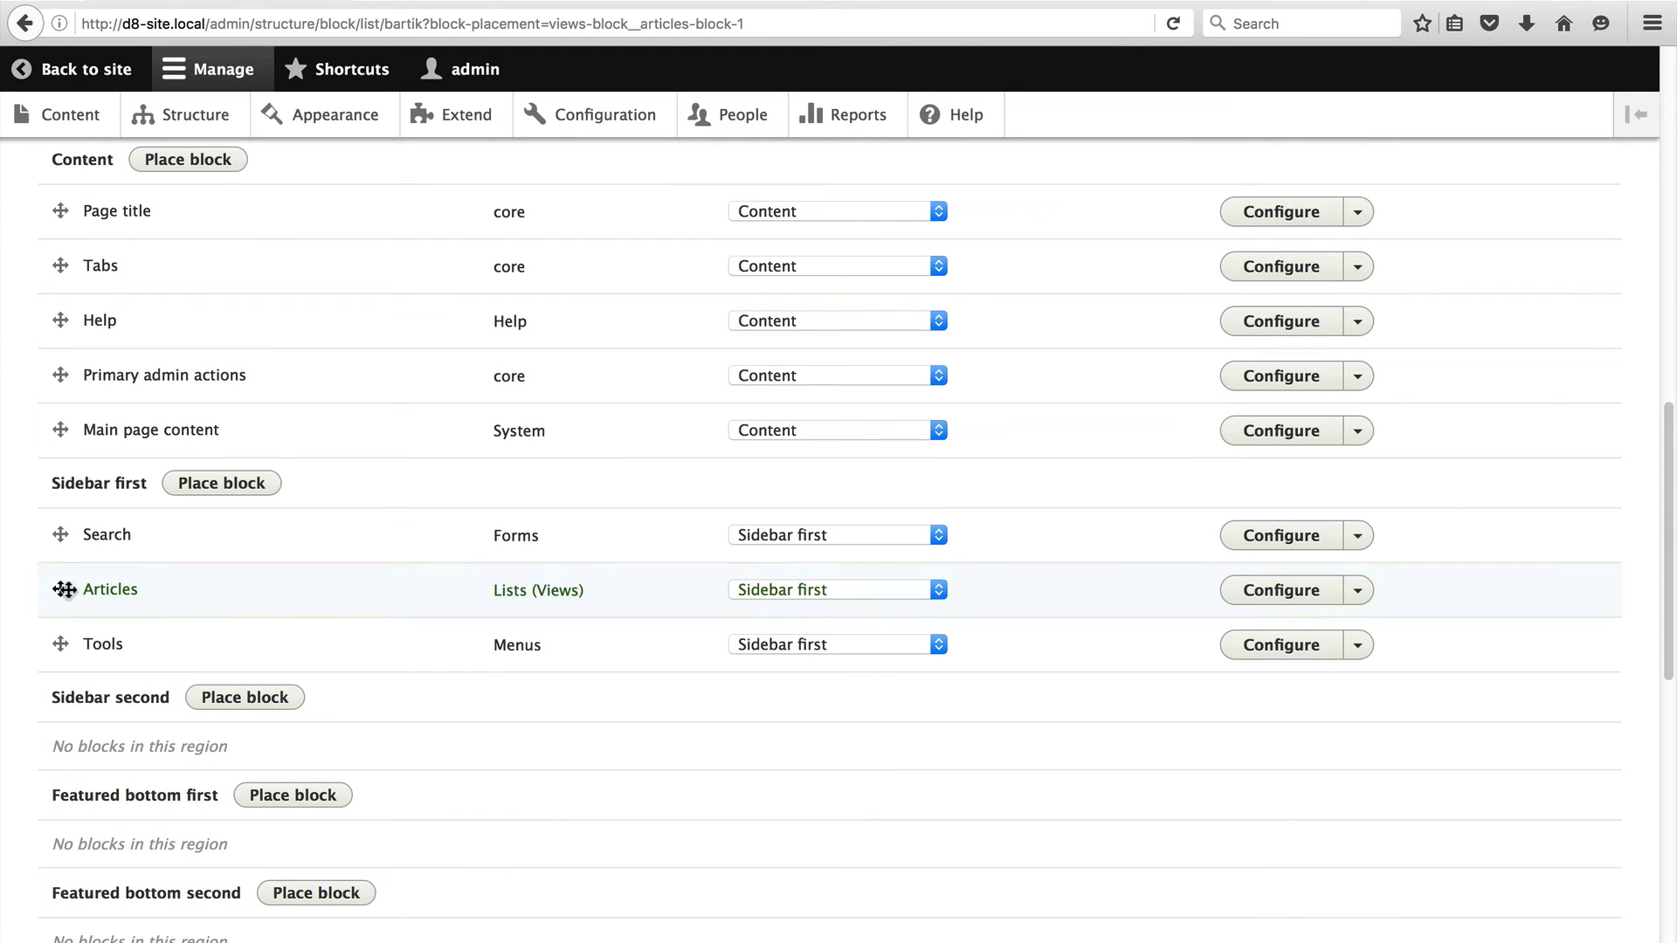
left_click_drag(64, 589, 63, 535)
scroll(249, 638, "down", 5)
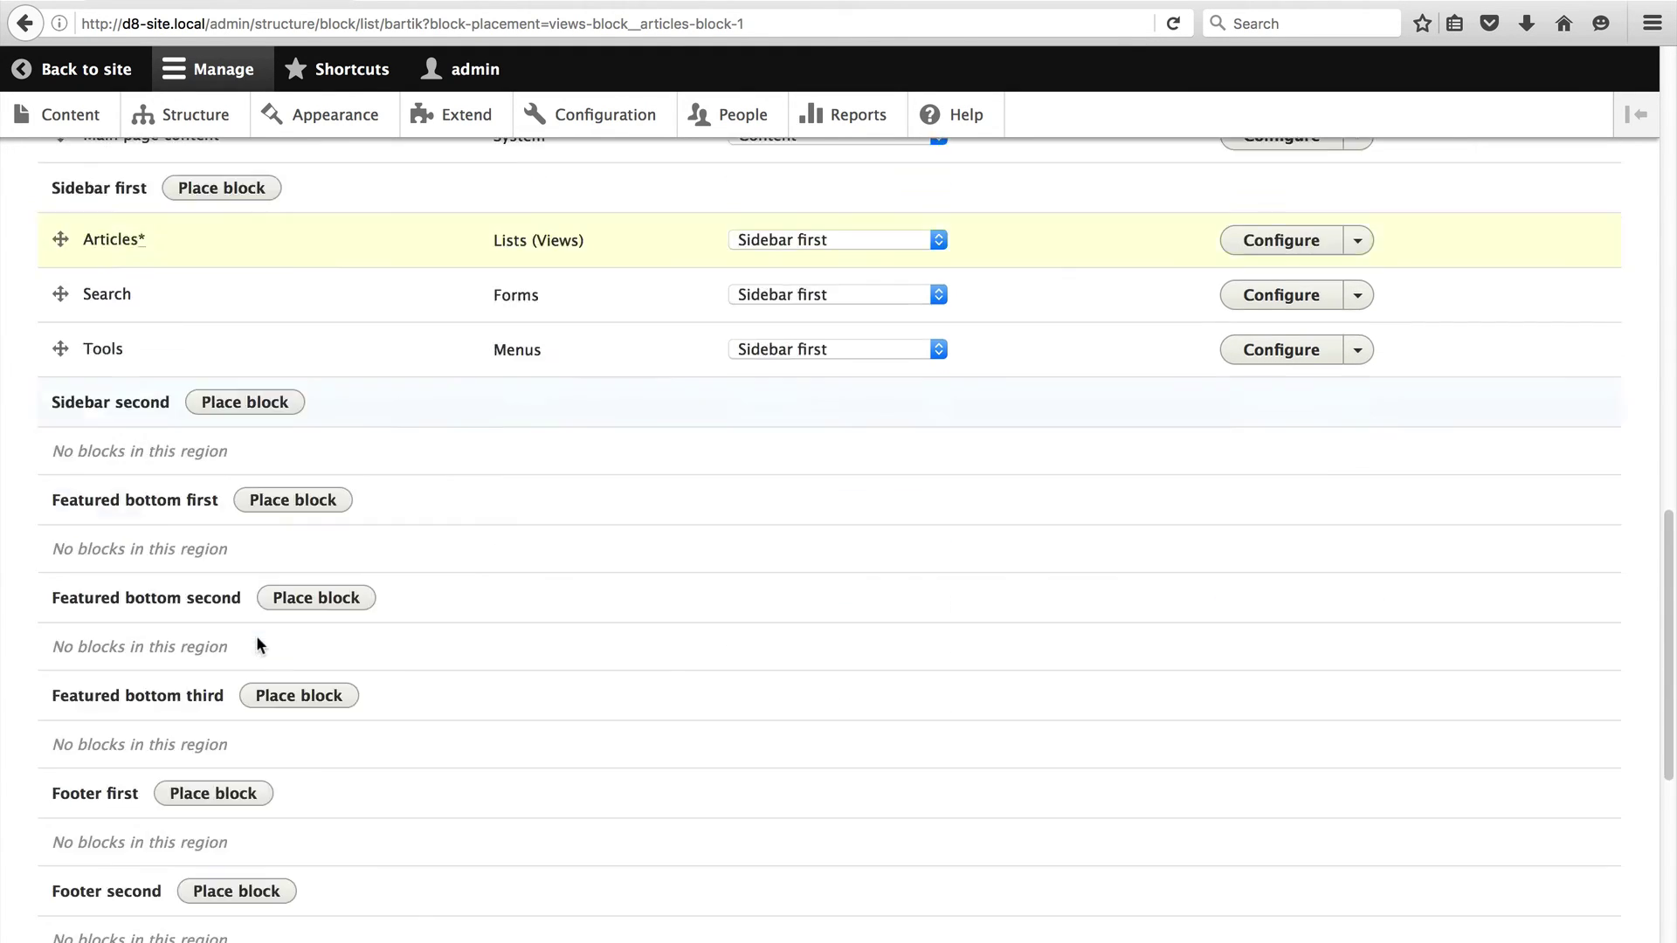
scroll(257, 645, "down", 5)
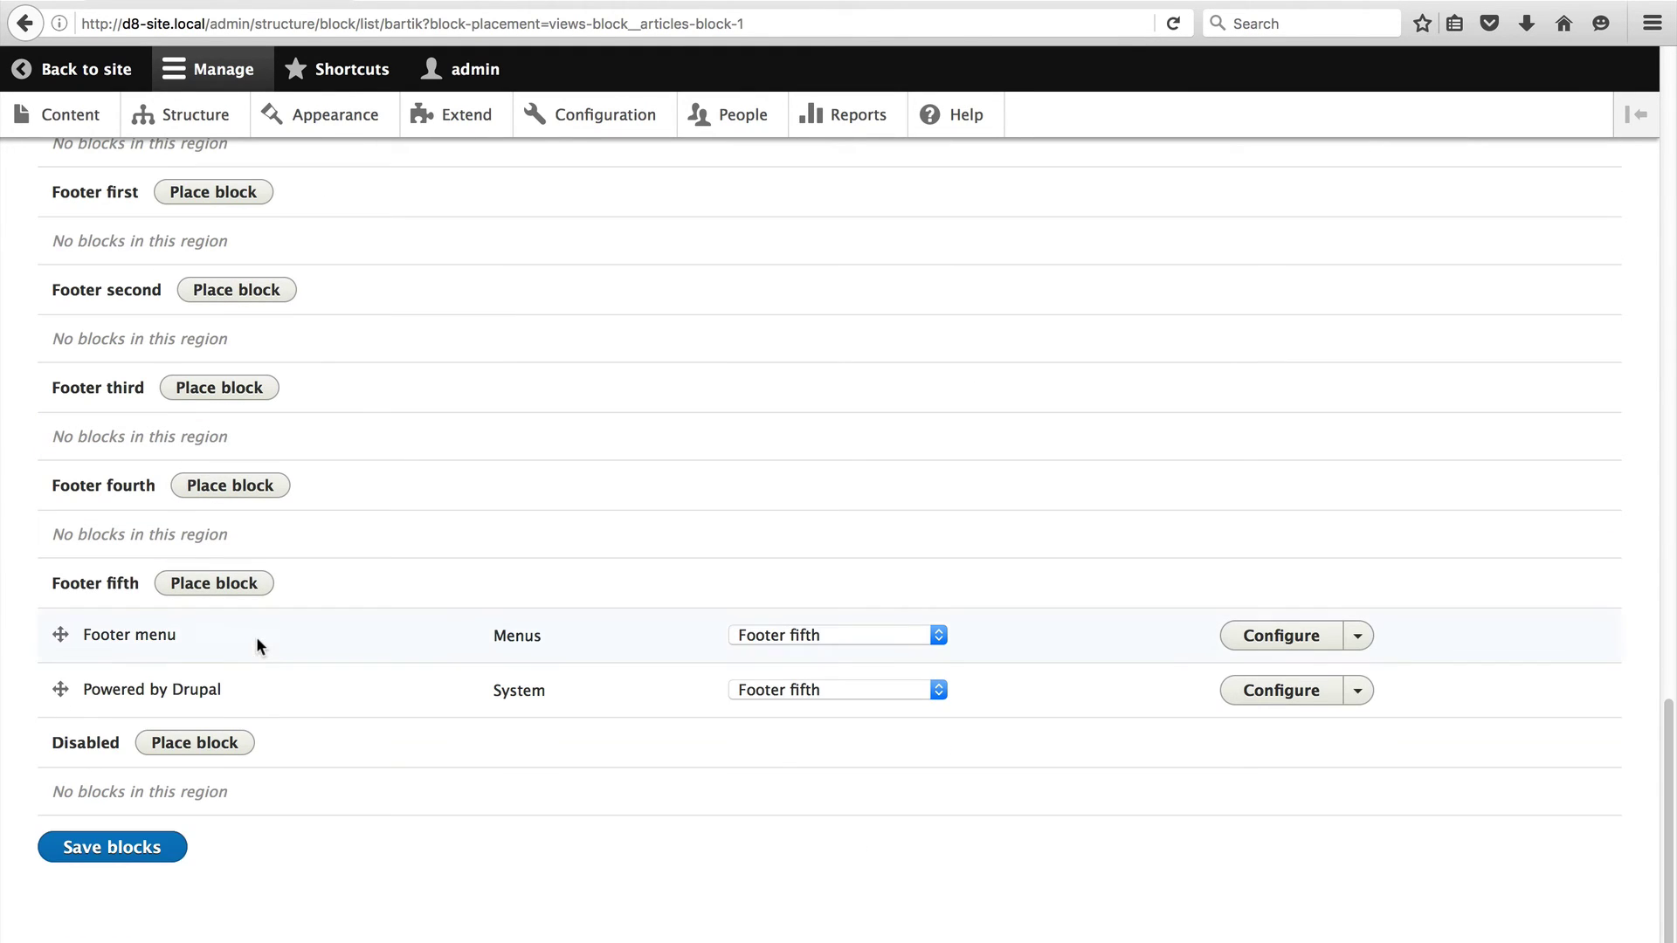
left_click(94, 852)
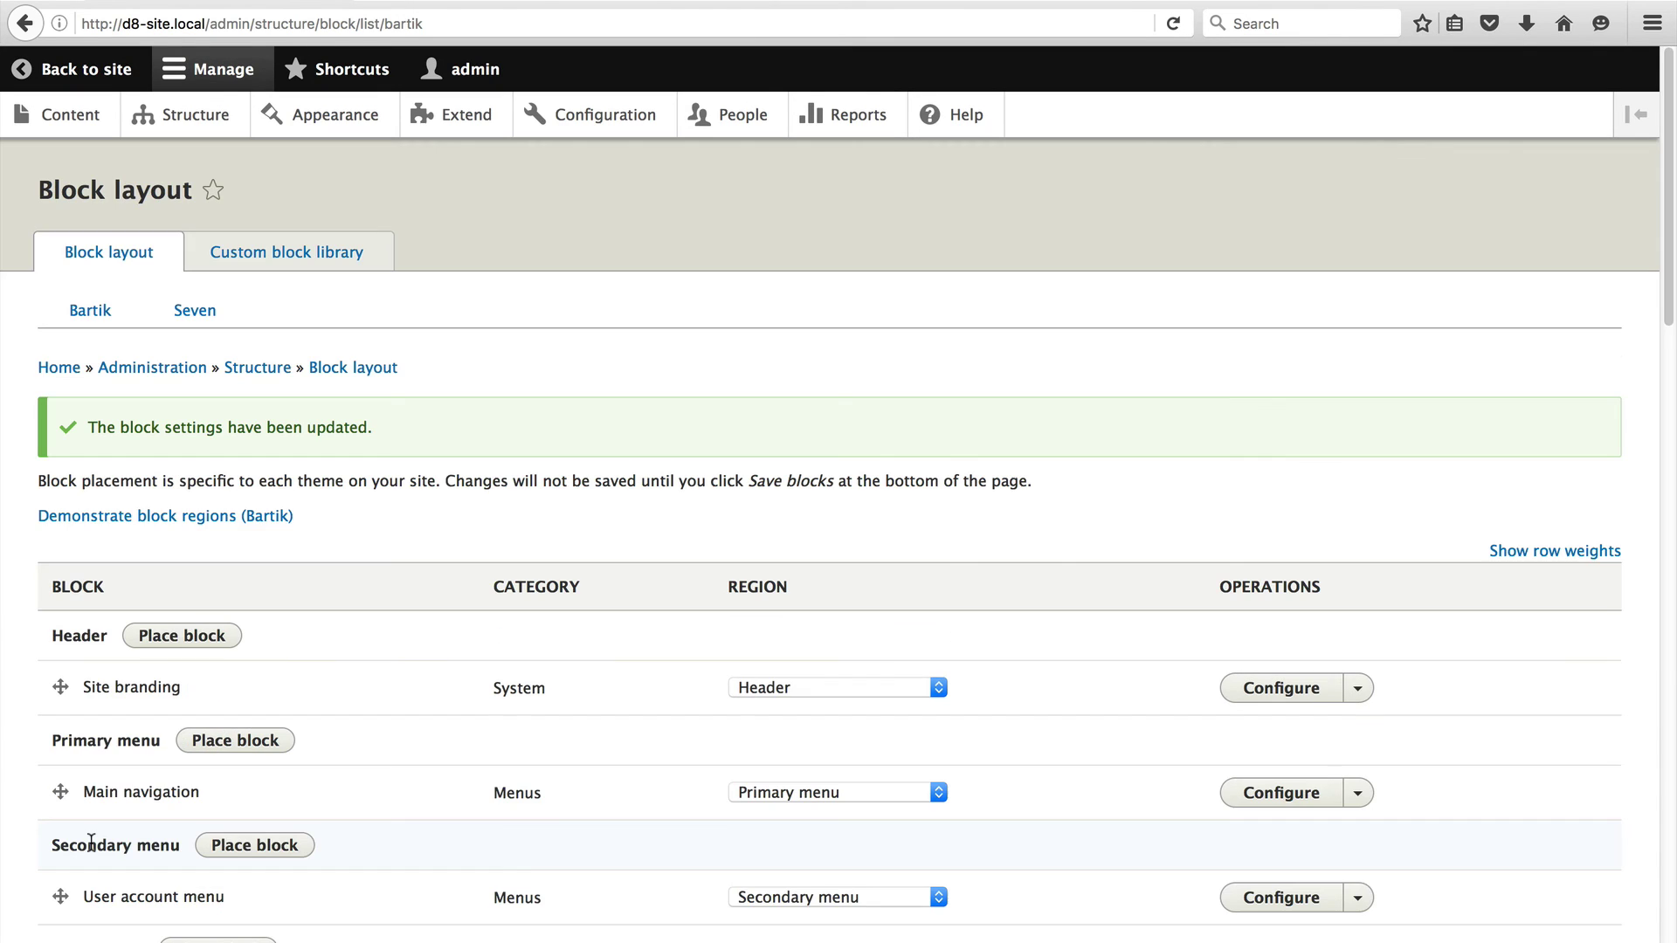
Go back to the site's front page using Back to site
left_click(93, 73)
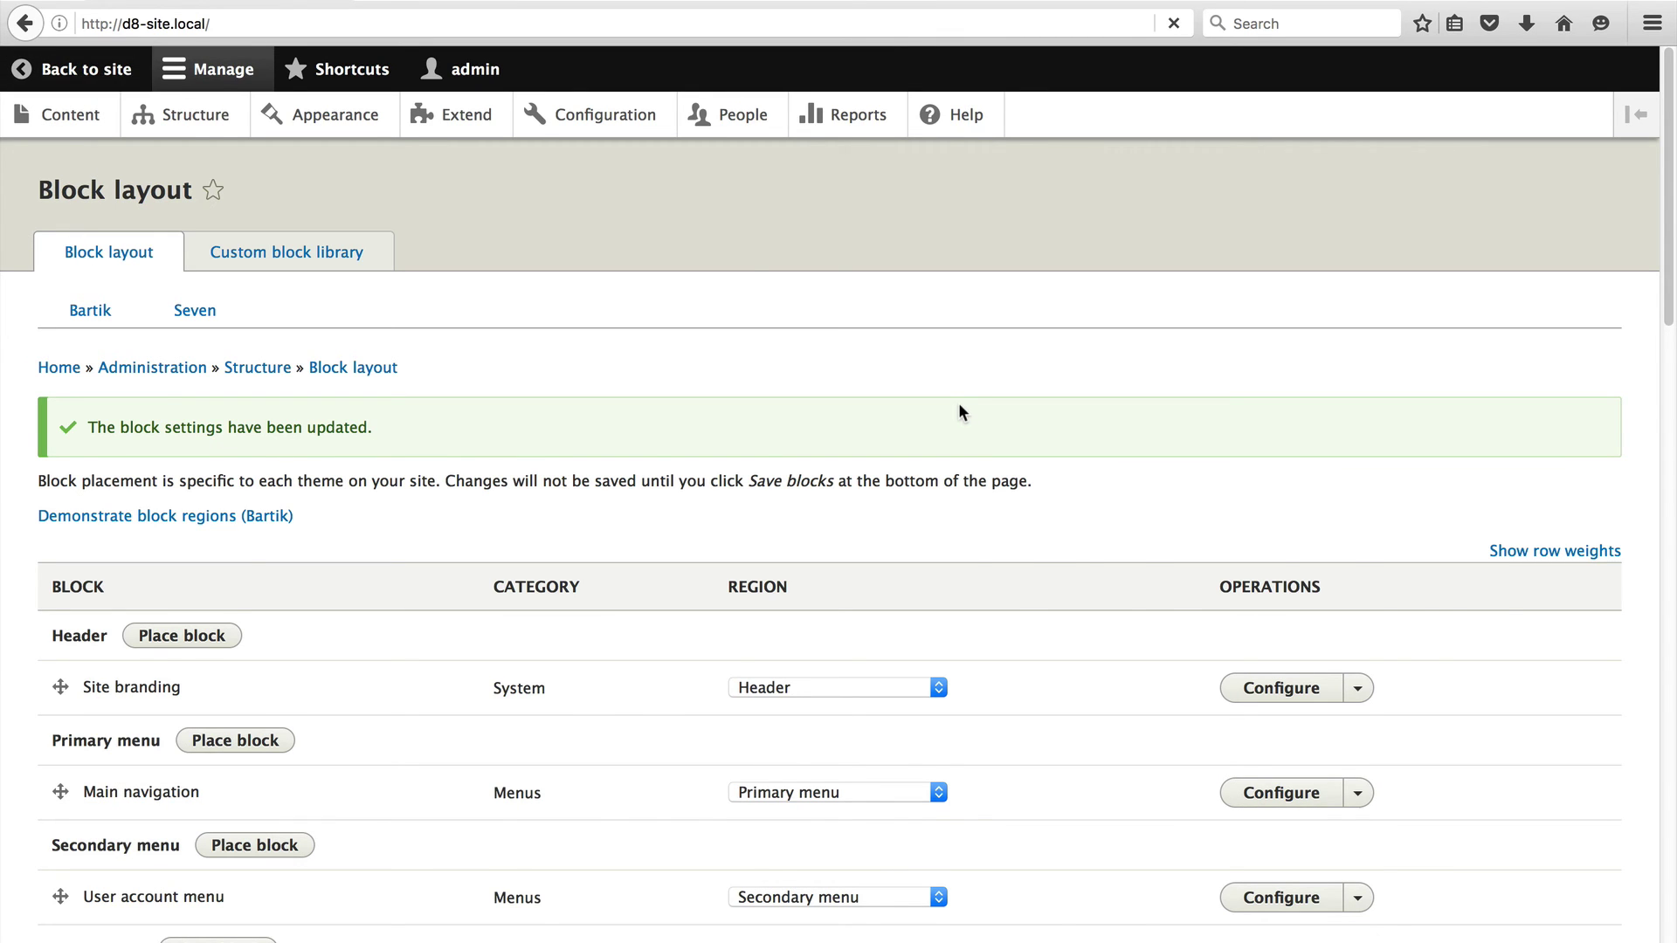